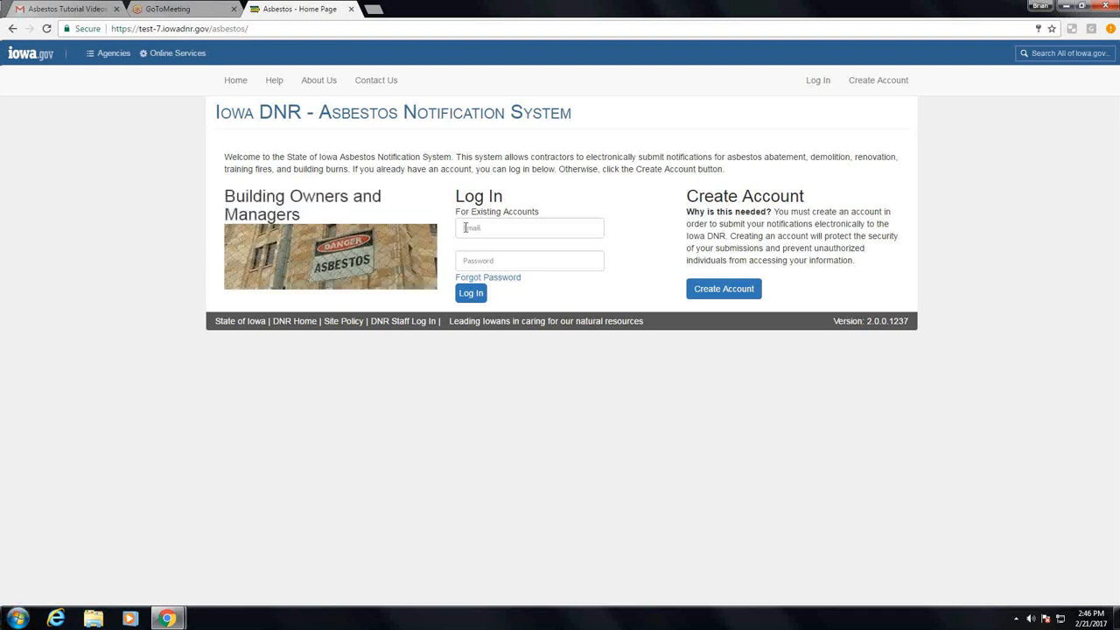
Enter the account's e-mail address in the login form for existing accounts
left_click(504, 228)
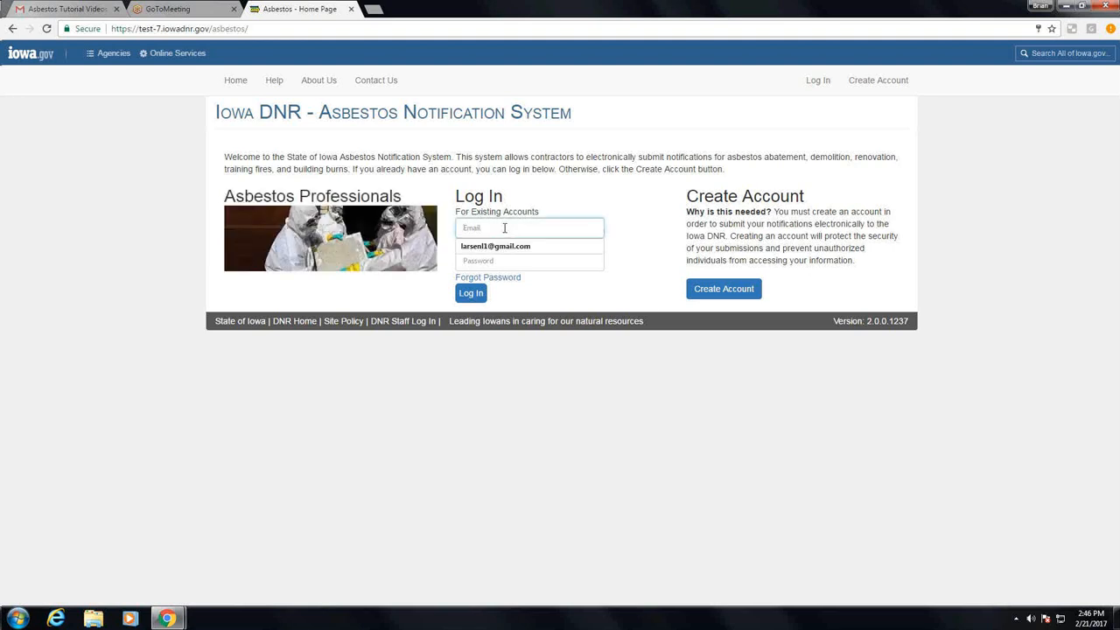
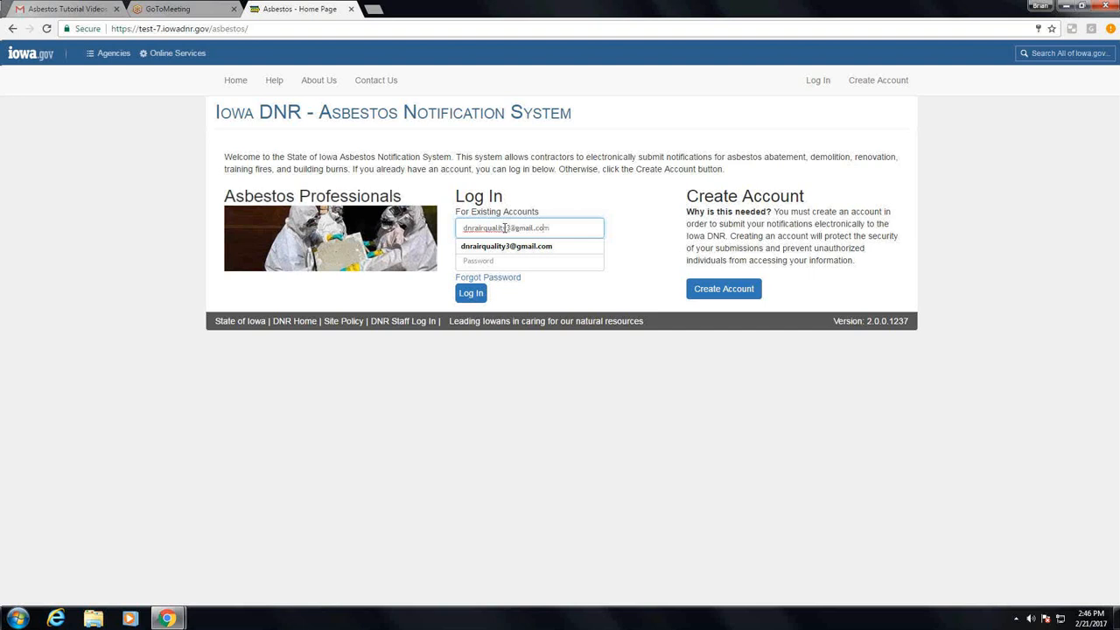
Enter the account password and log in to the notification system
key("Tab")
type("p")
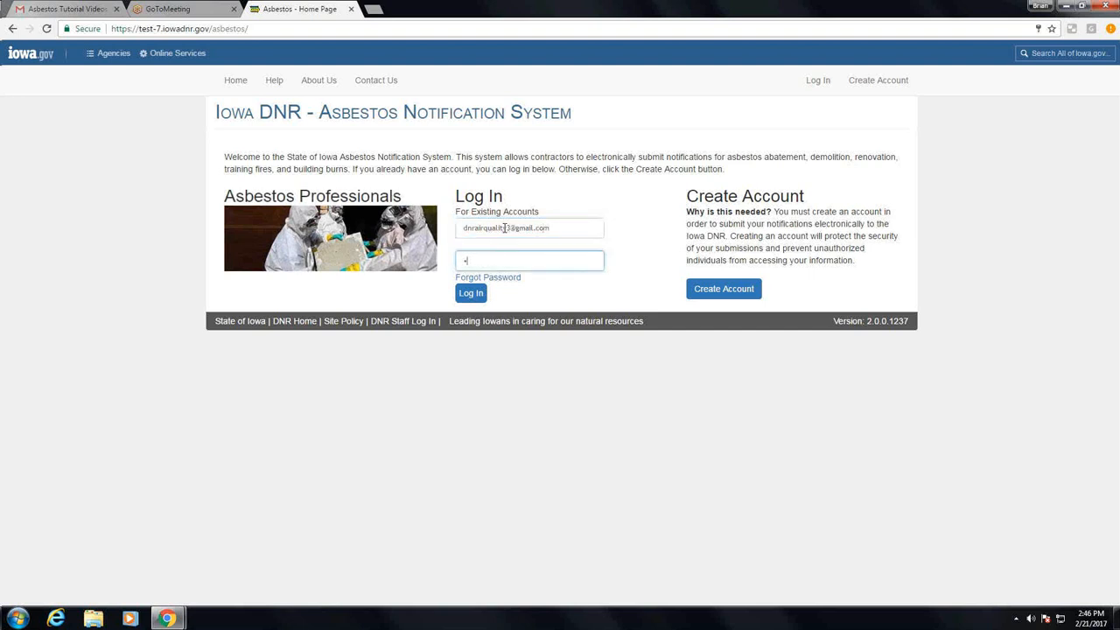
type("asswor")
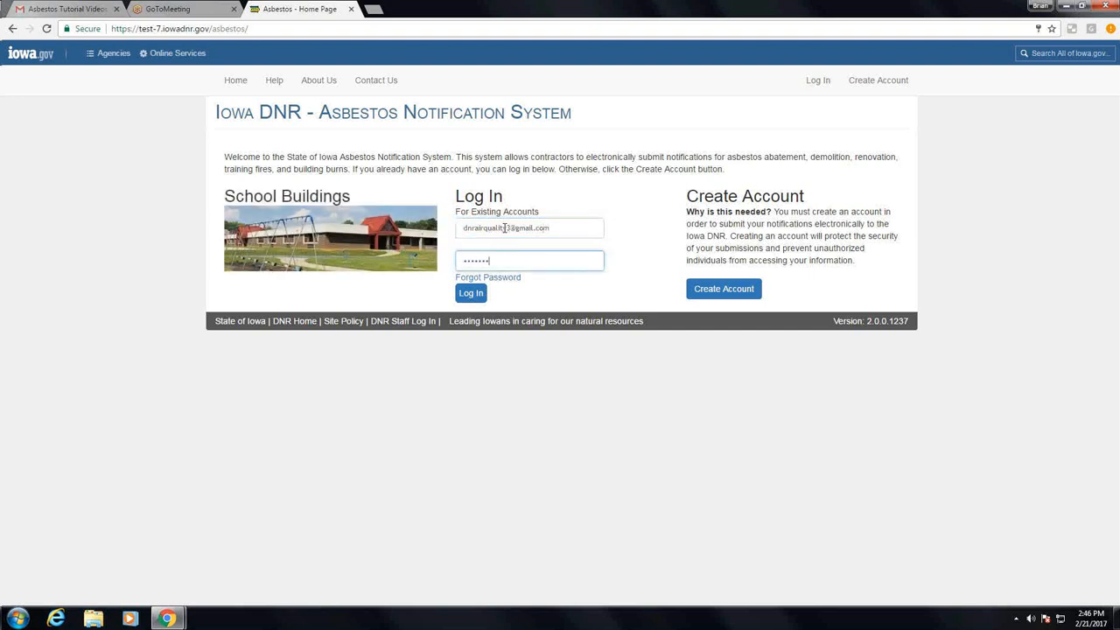
type("d")
key("Return")
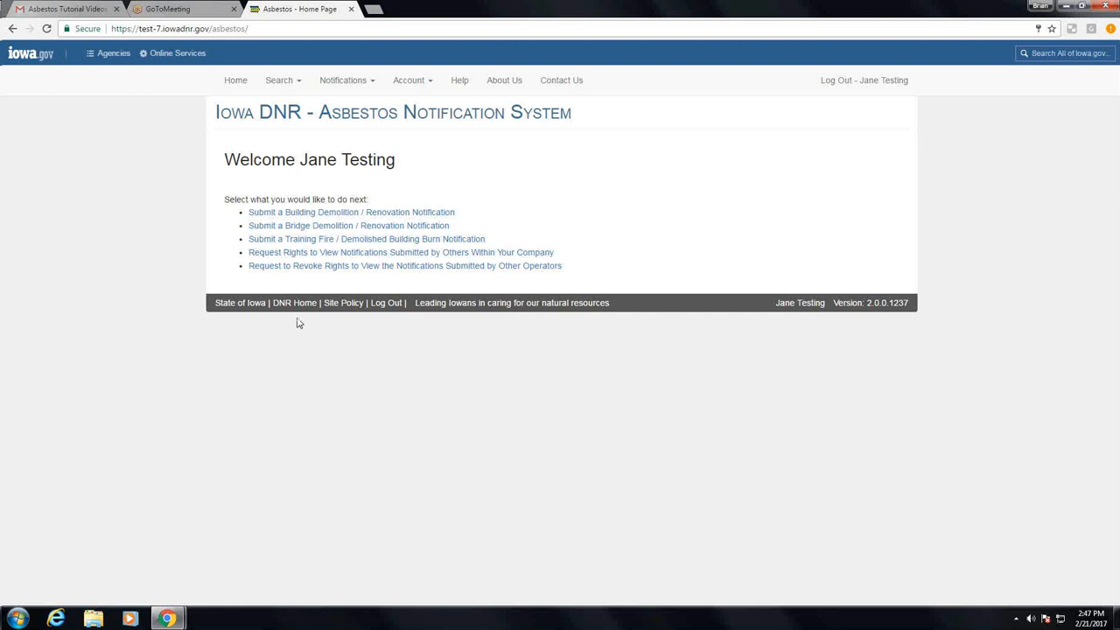
Start a Building Demolition / Renovation notification and set its notification type to Original
left_click(317, 213)
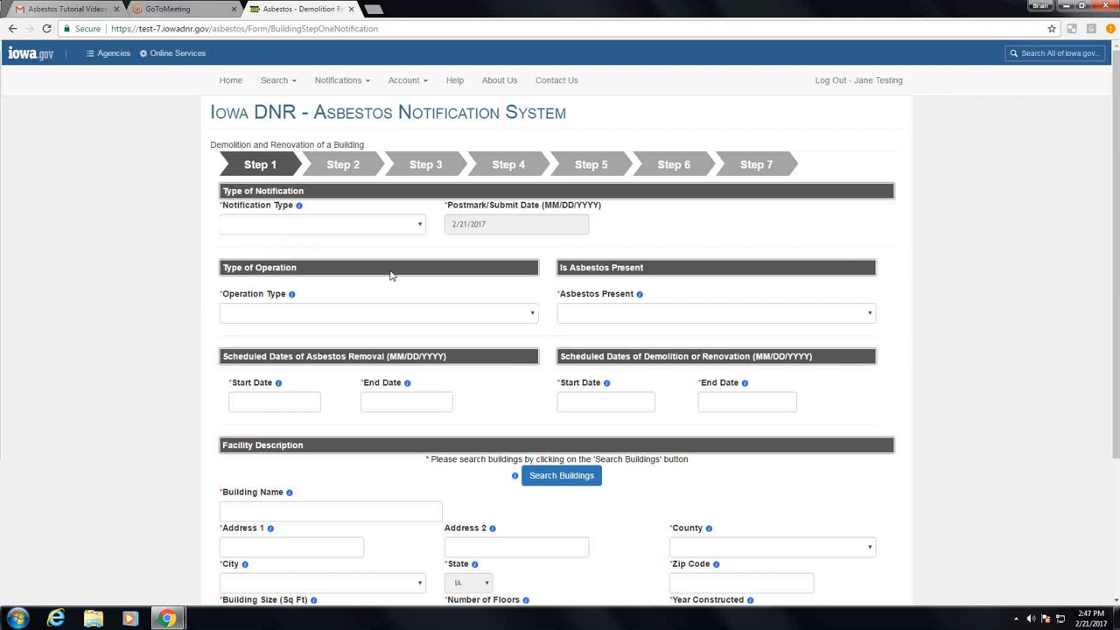
left_click(408, 227)
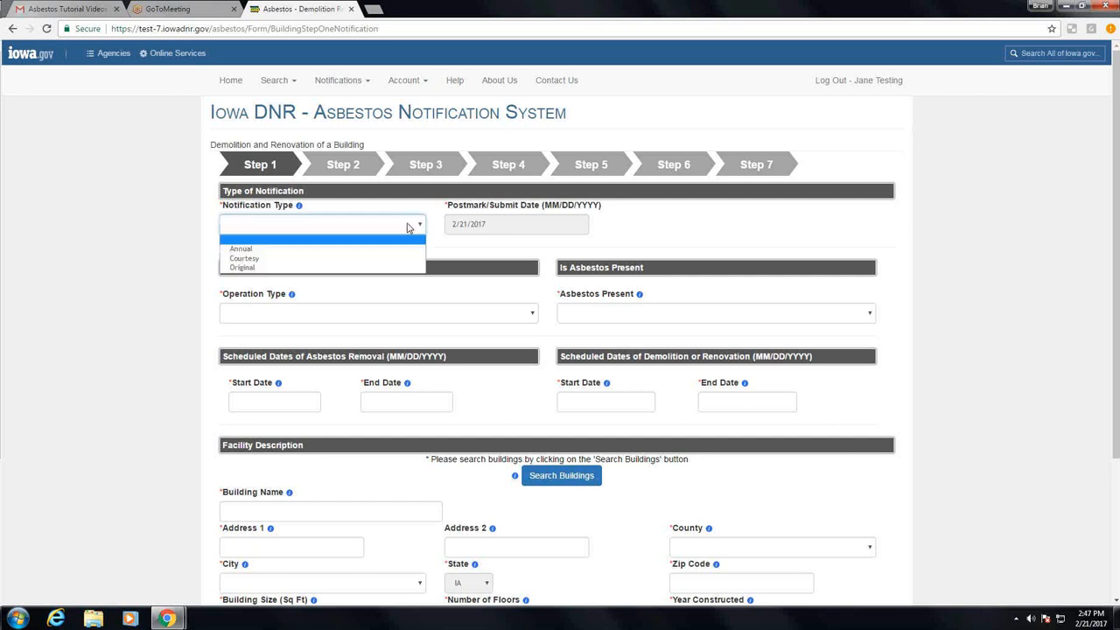
left_click(354, 271)
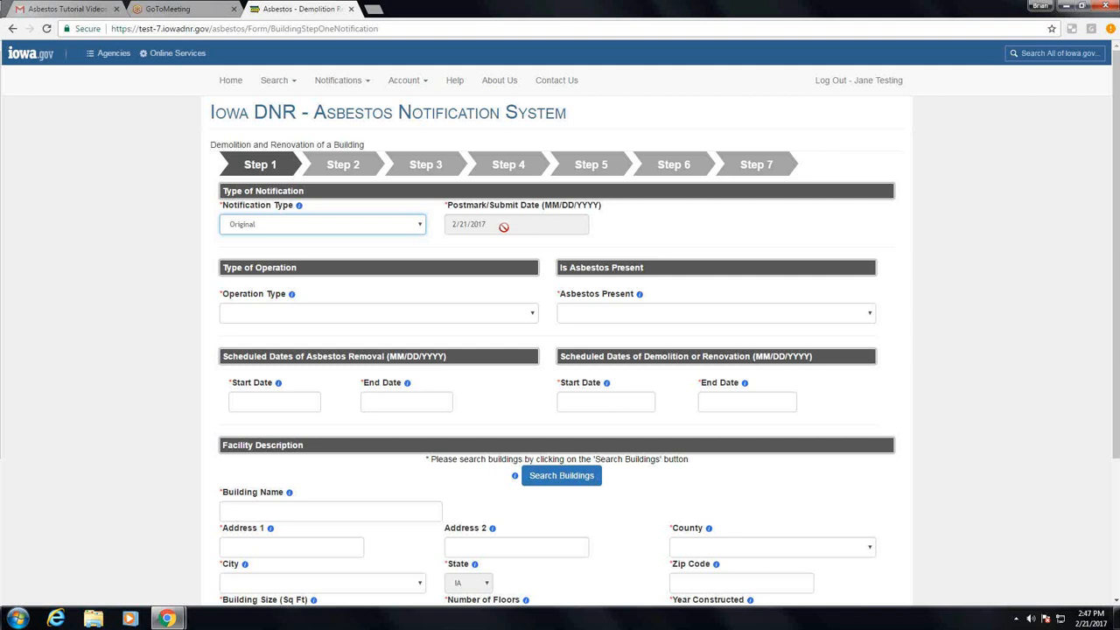
Set the operation type to Ordered Demolition and Asbestos Present to Yes
left_click(464, 314)
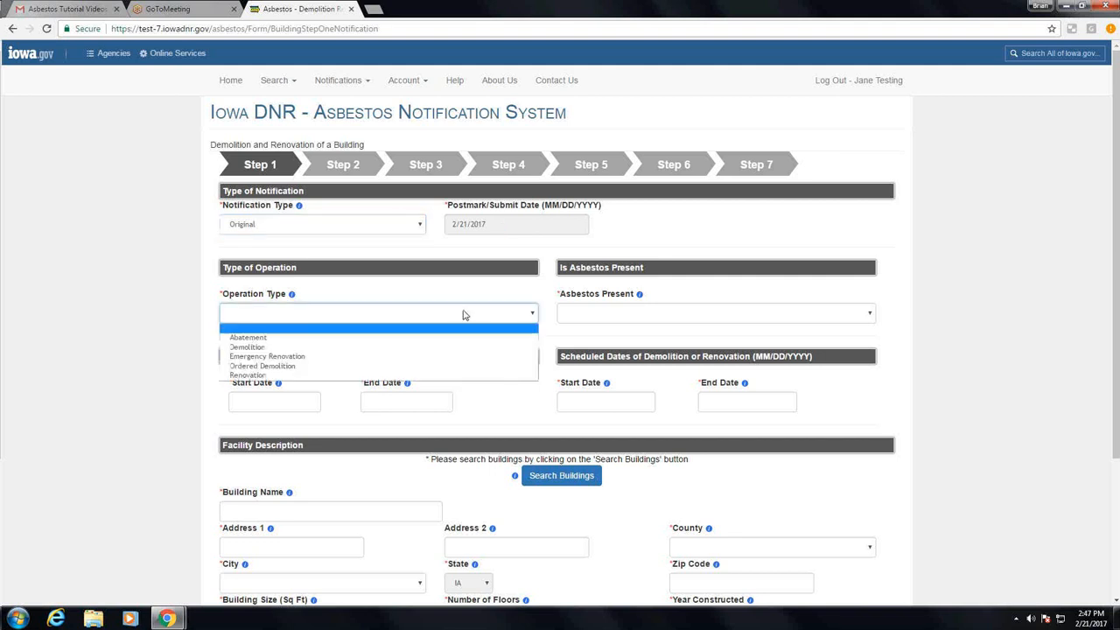
left_click(390, 368)
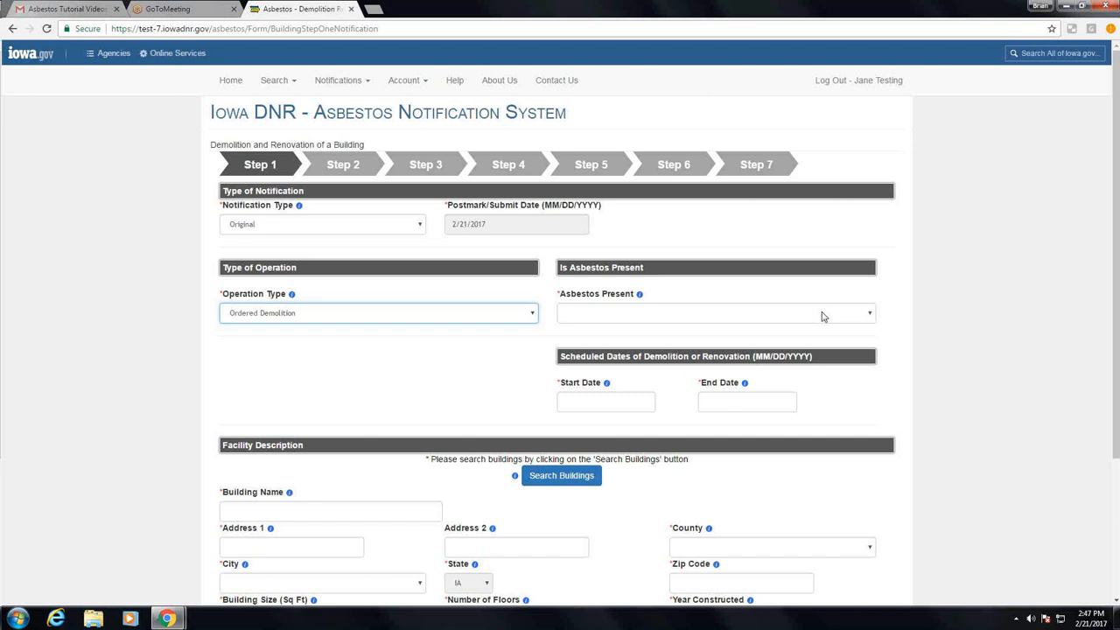
left_click(822, 316)
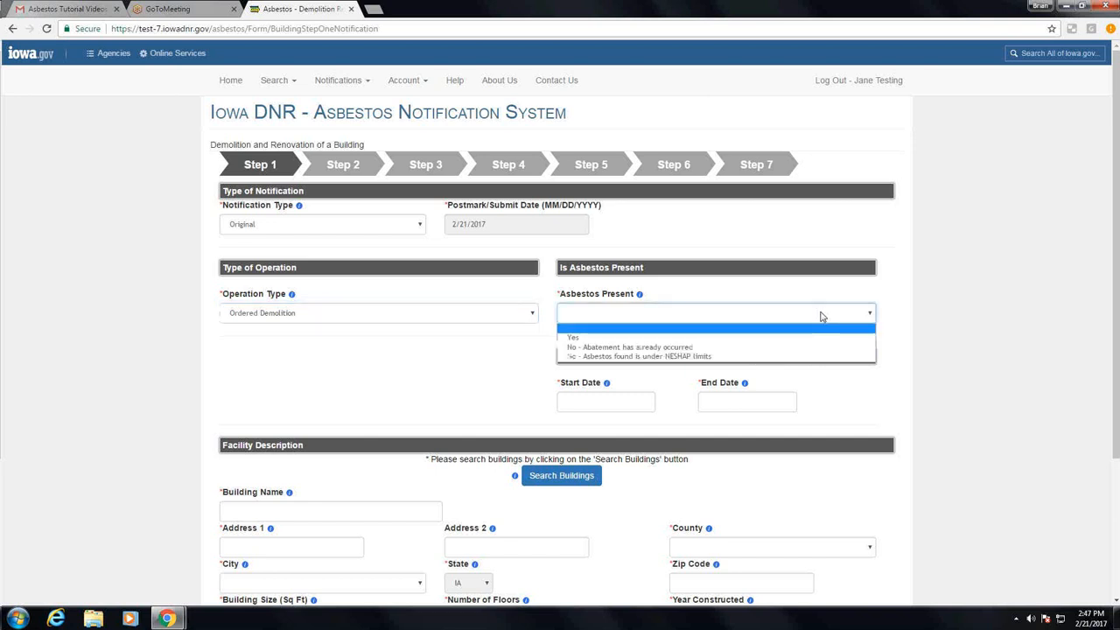
left_click(627, 338)
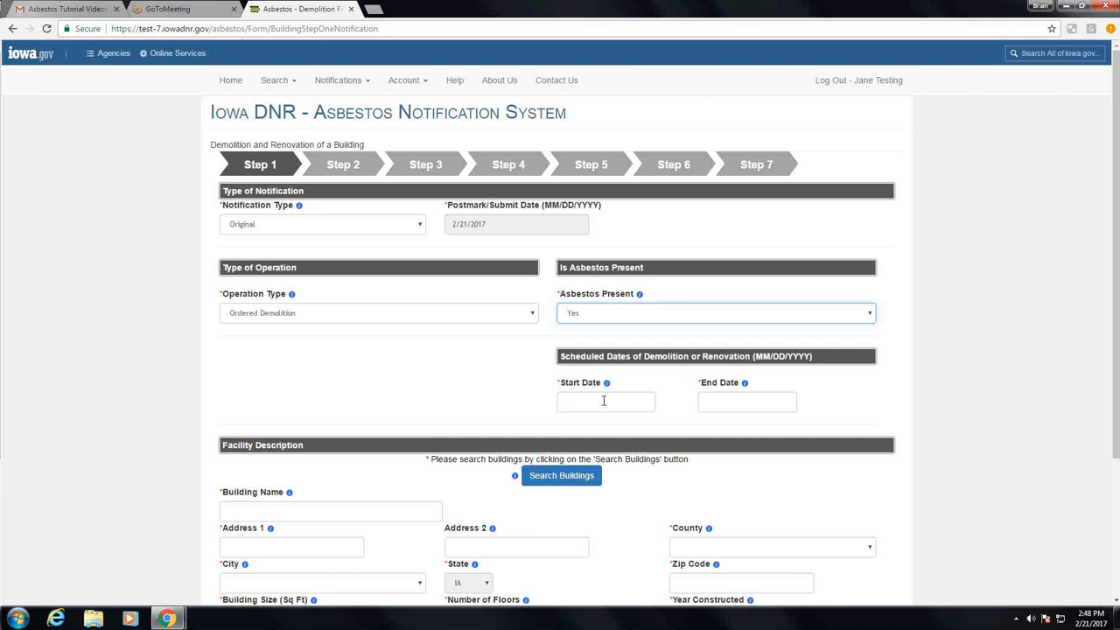
Set both the start and end dates of the scheduled demolition or renovation to 02/22/2017
left_click(603, 401)
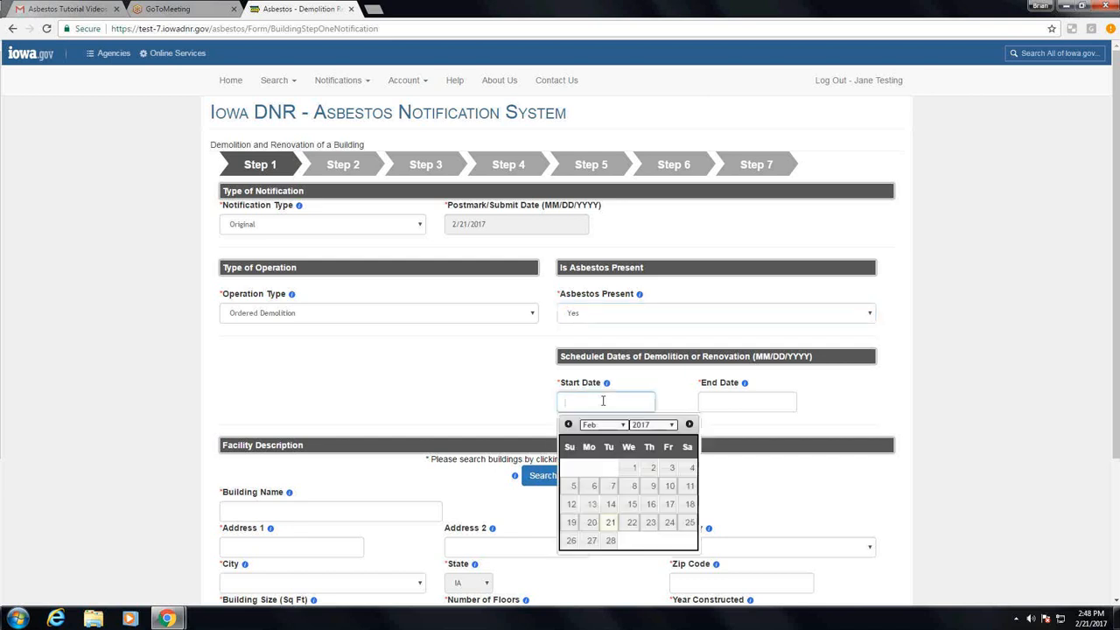
left_click(631, 522)
left_click(700, 408)
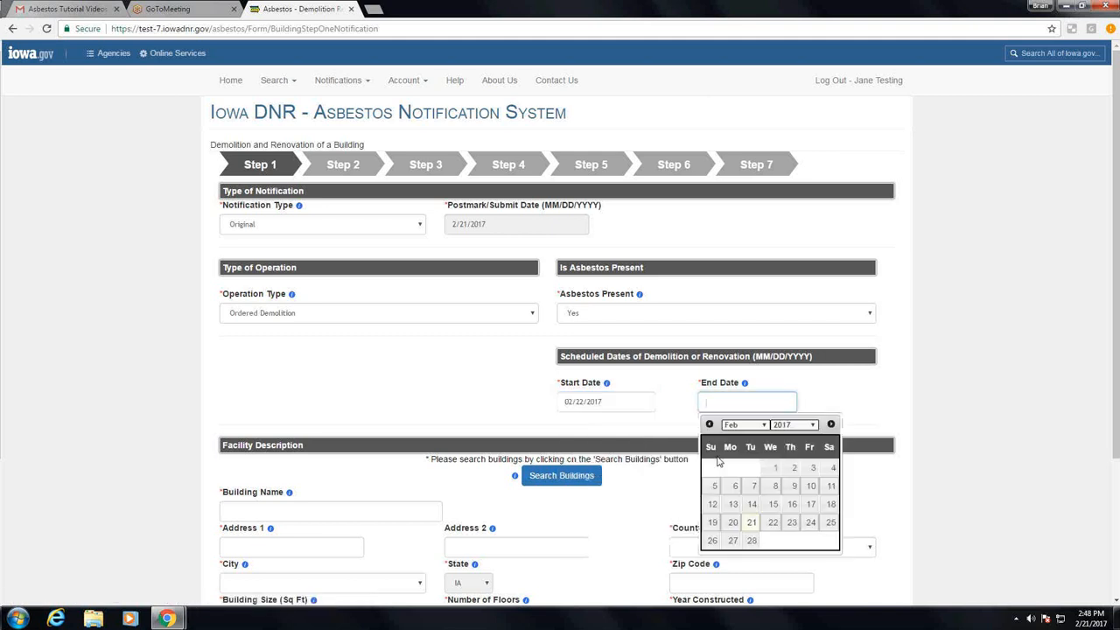
left_click(771, 523)
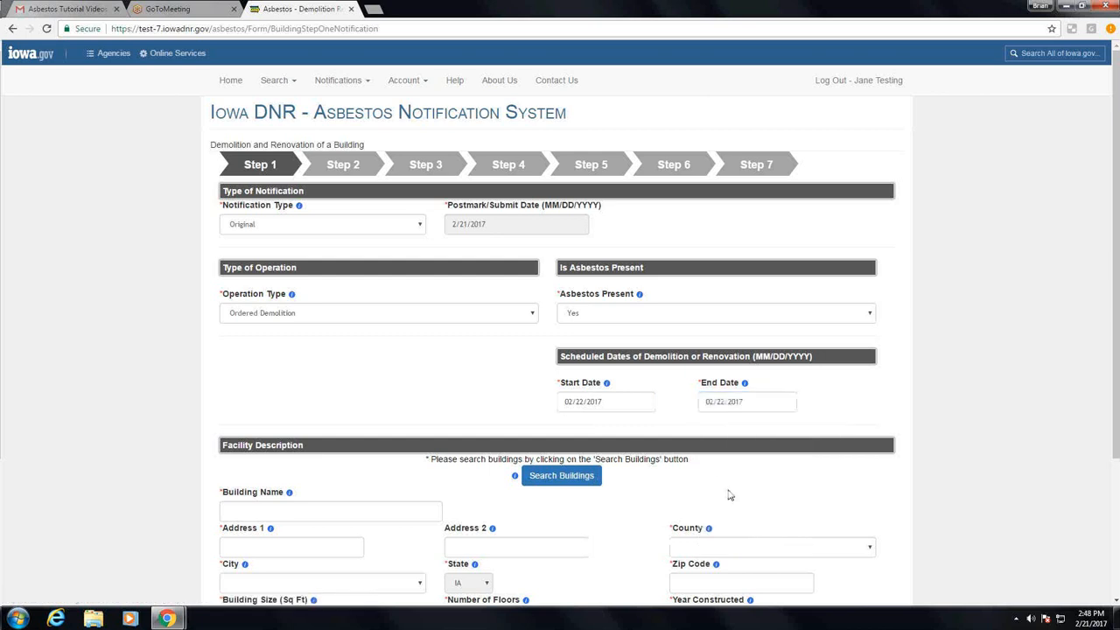
Search the buildings by the facility's street address and select Building 1 for the facility description
scroll(729, 495, "down", 3)
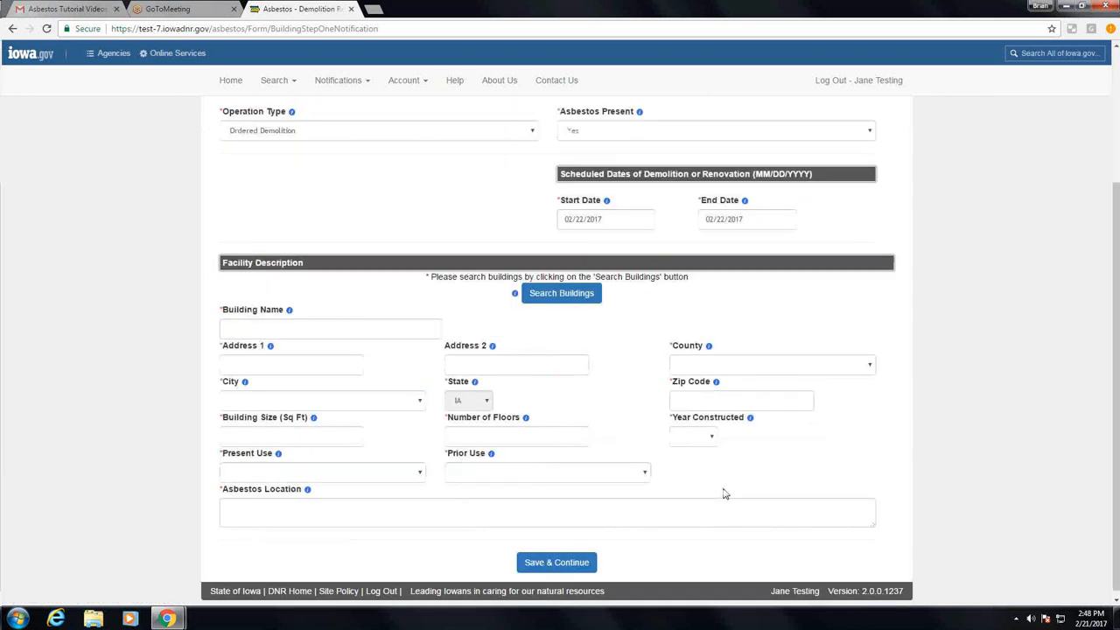
left_click(558, 295)
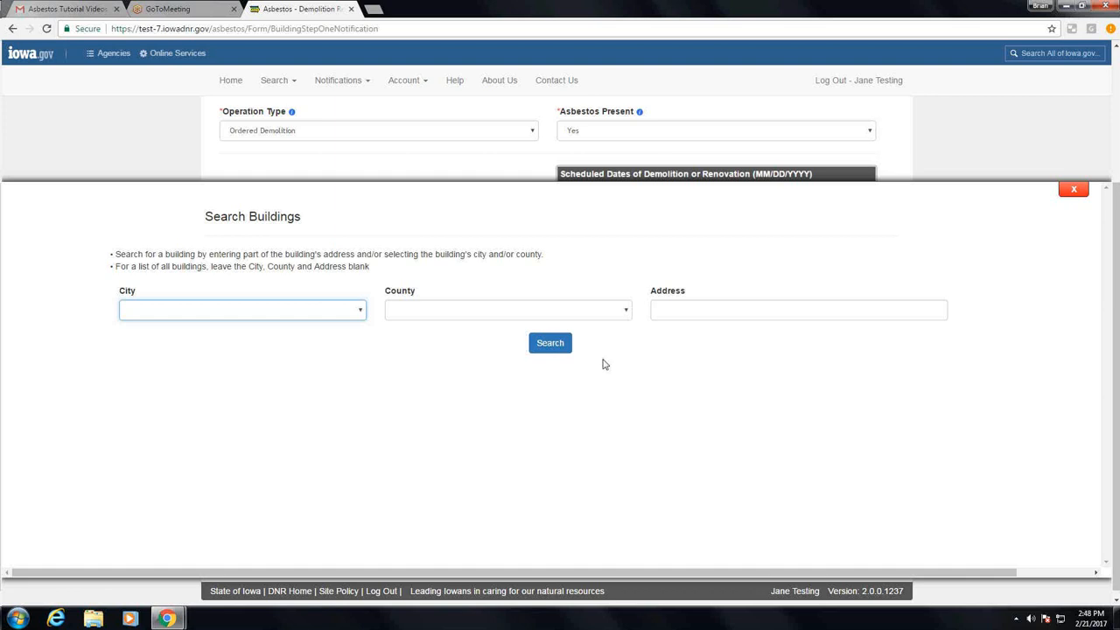
left_click(1071, 192)
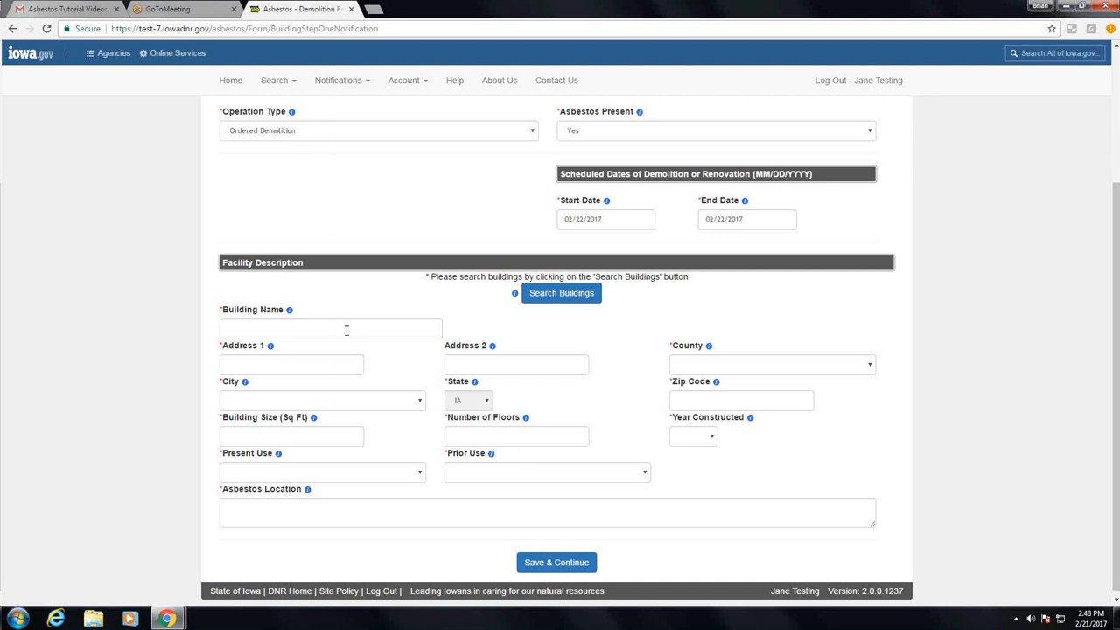
left_click(558, 296)
left_click(662, 317)
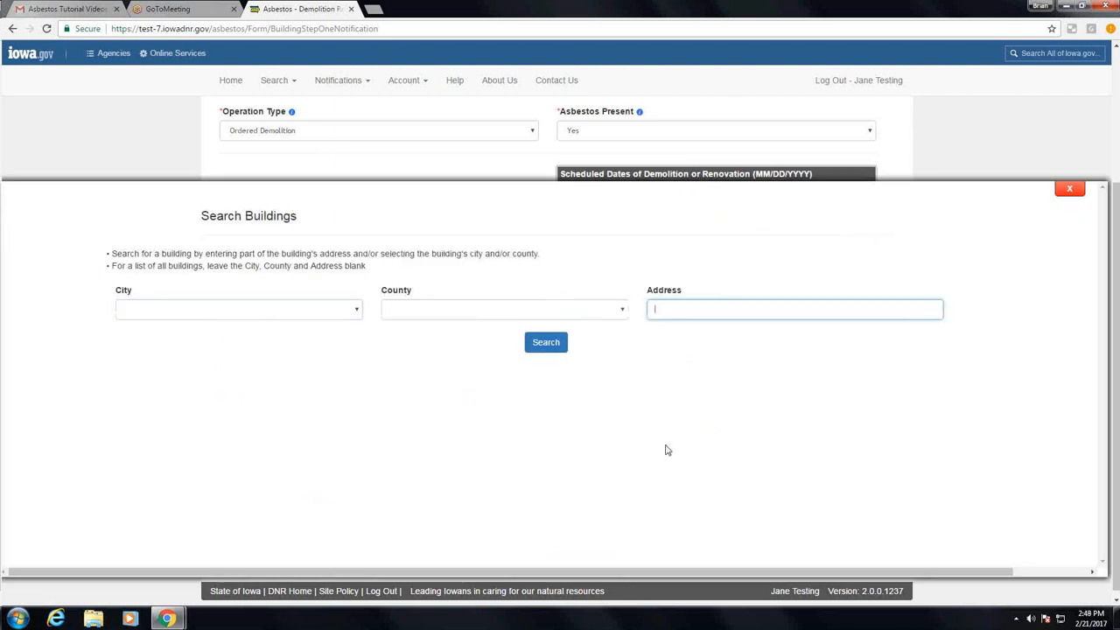
type("Bull")
type("ding ")
type("1 roa")
type("d")
left_click(518, 350)
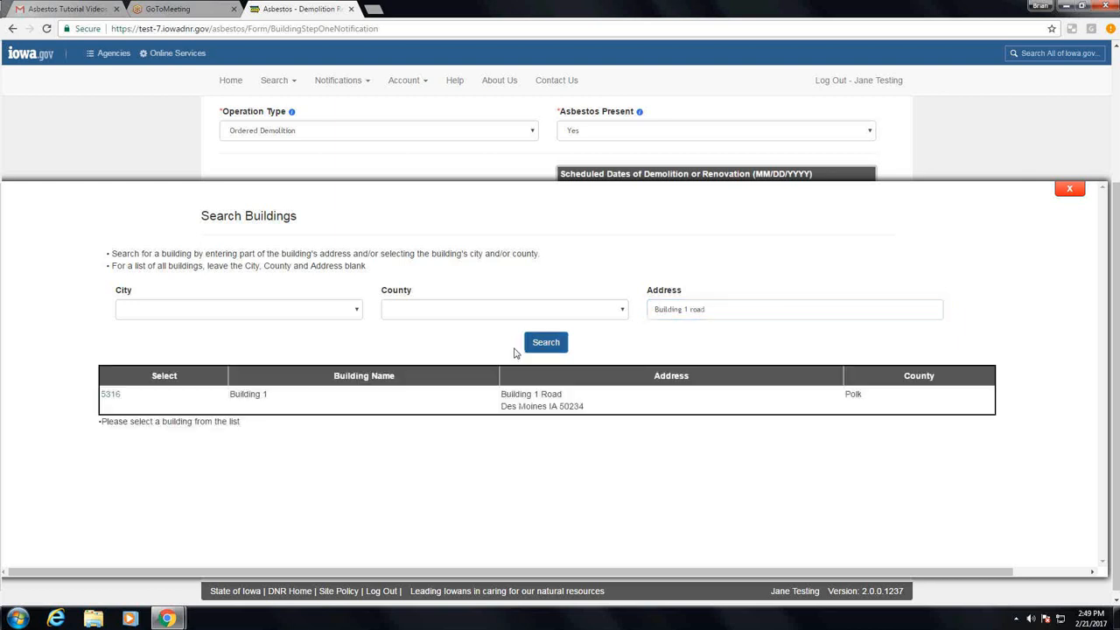
left_click(111, 395)
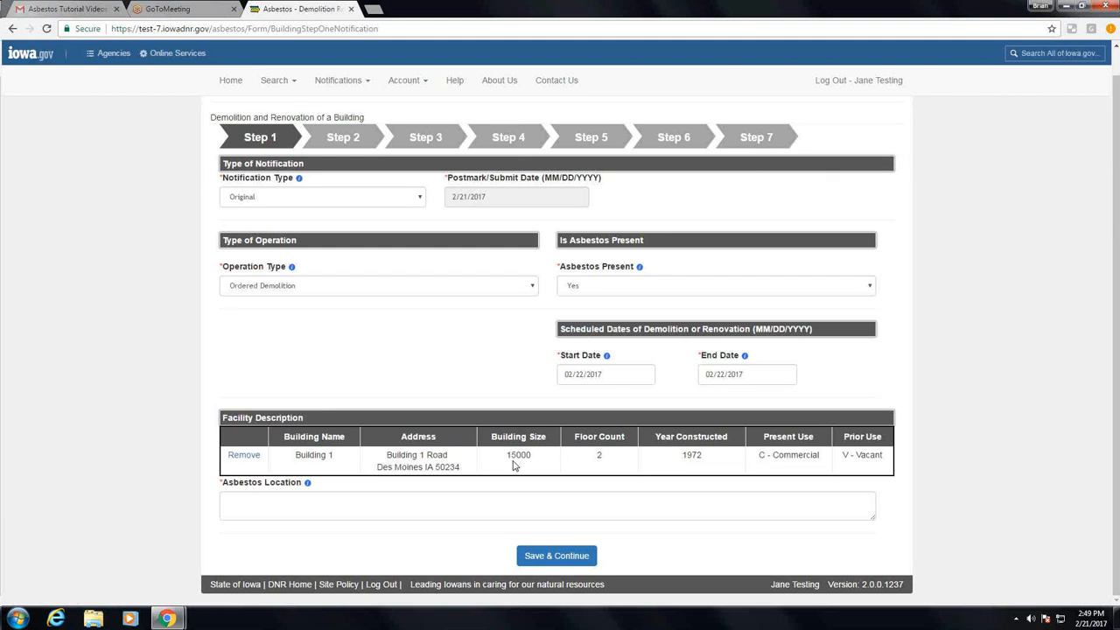
Enter "assumed asbestos" as the asbestos location, then save Step 1 and continue to Step 2
left_click(279, 501)
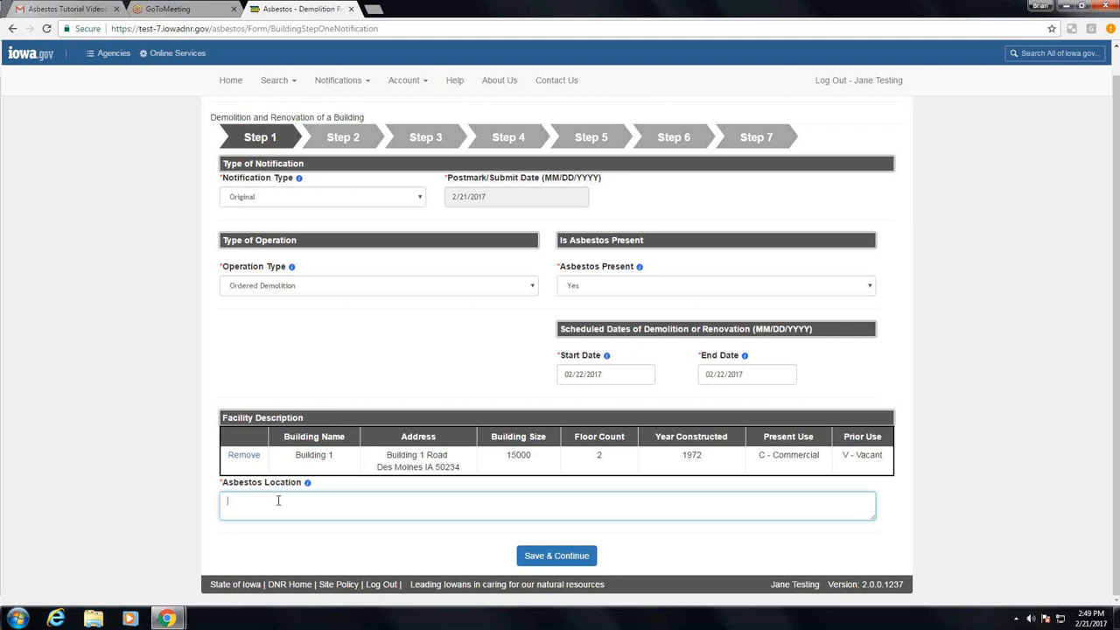
type("a")
type("sb")
type("umed ")
type("asbes")
type("tos")
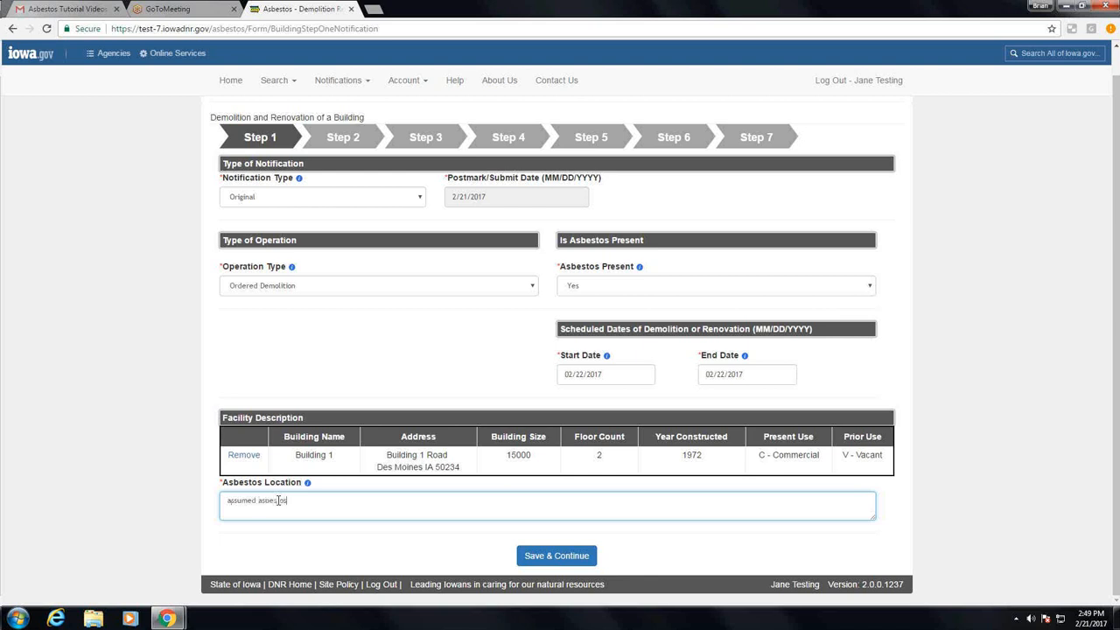
left_click(529, 558)
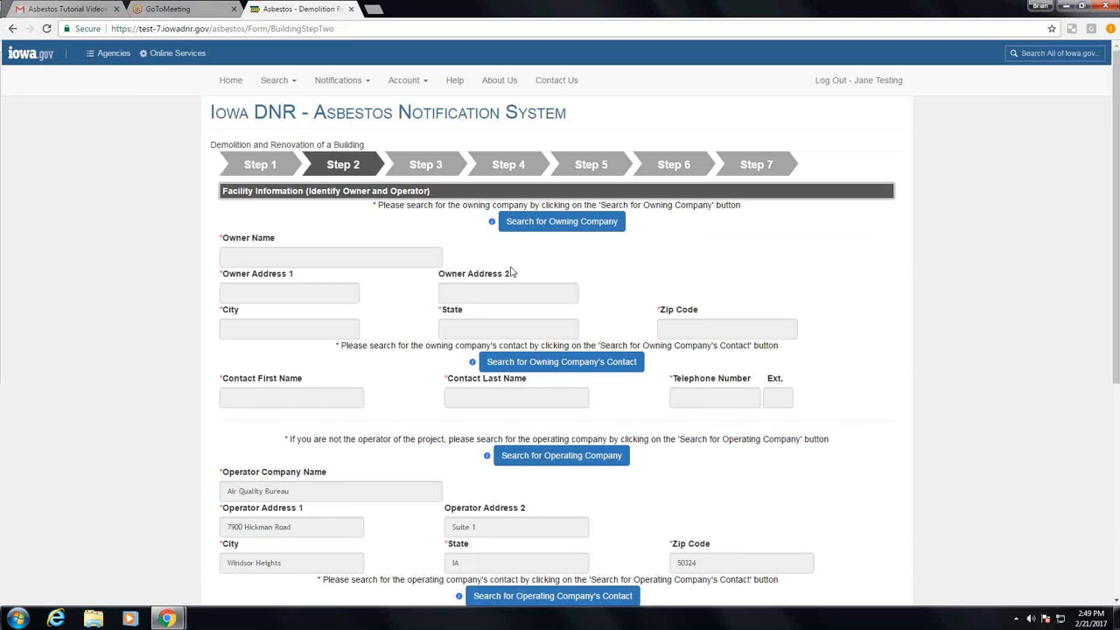
Search for the owning company by the name "building 1 owner" and select Building 1 Owner
left_click(540, 225)
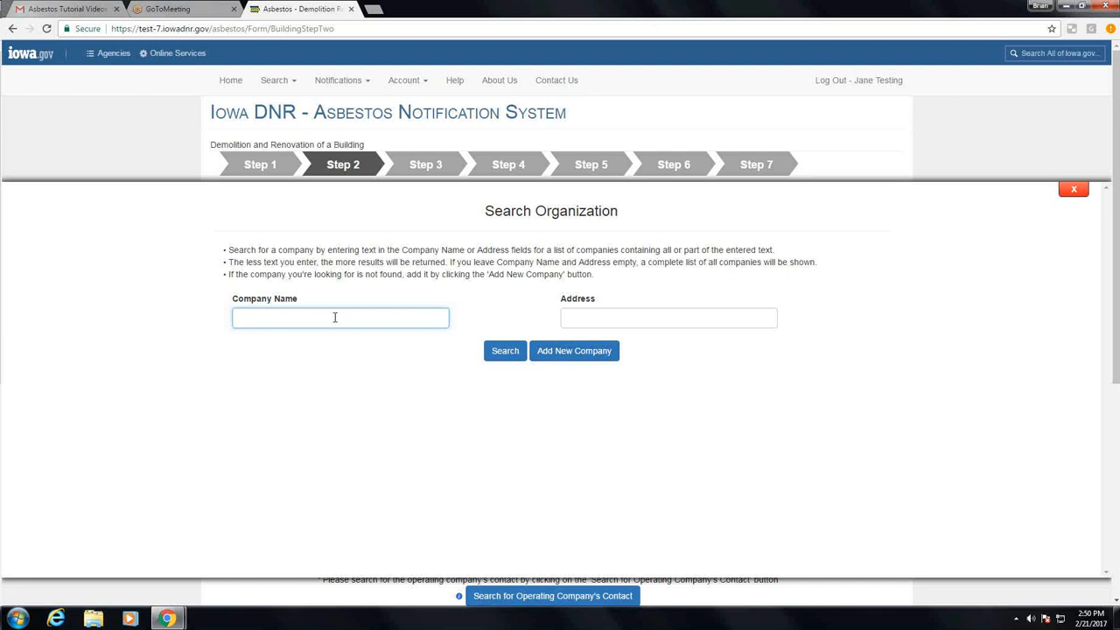
type("building 1 owner")
key("Return")
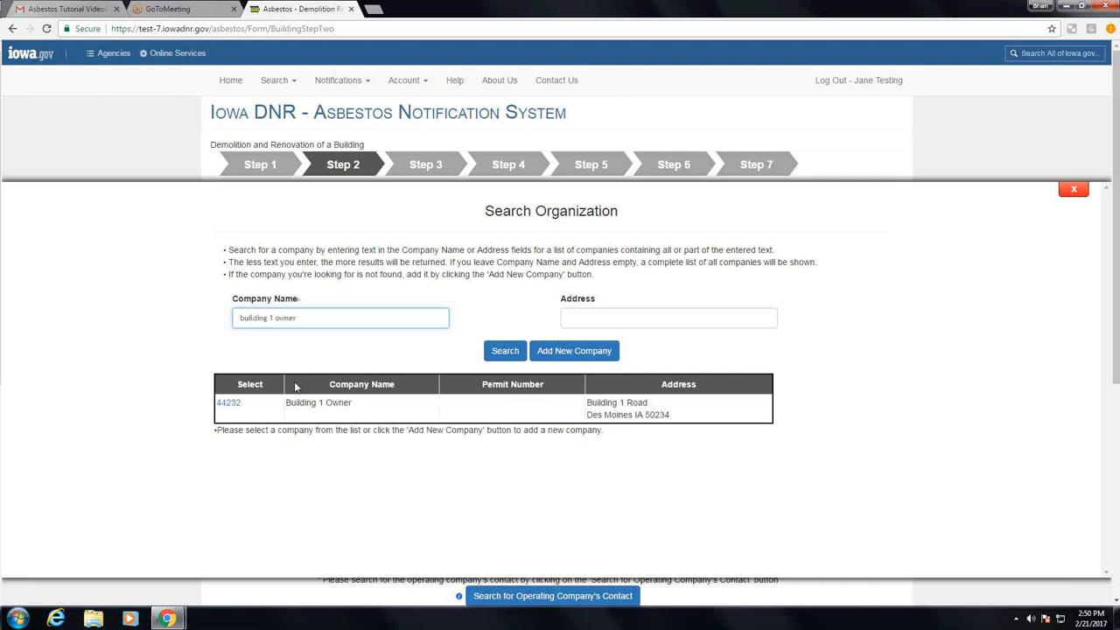
left_click(229, 405)
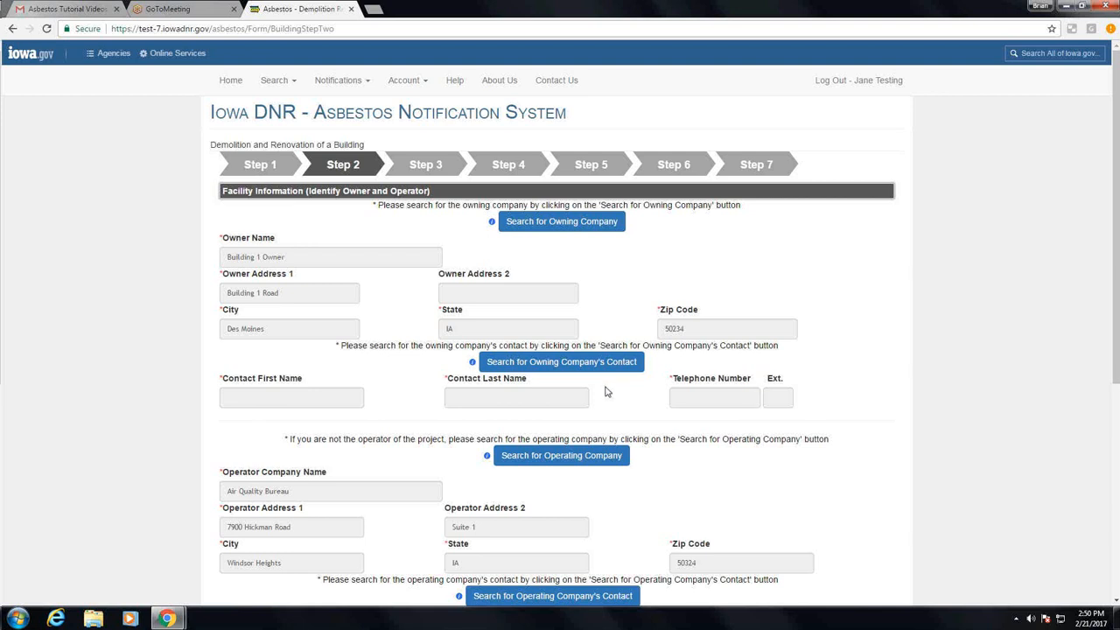
Add a new contact for the owning company with first name, last name and telephone number, and save it
left_click(564, 366)
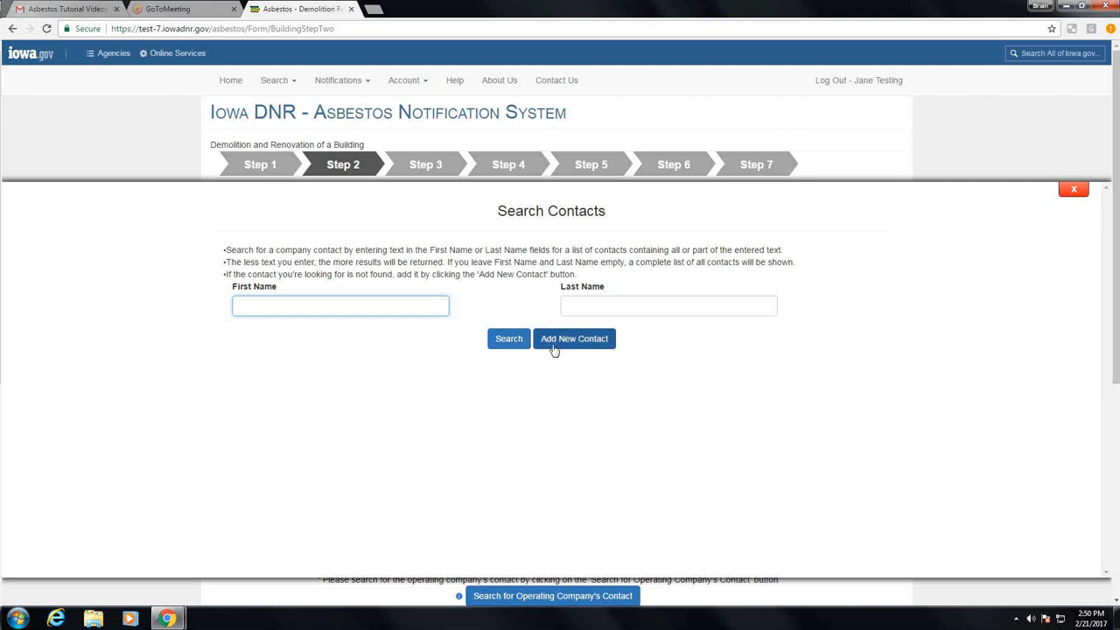
left_click(553, 347)
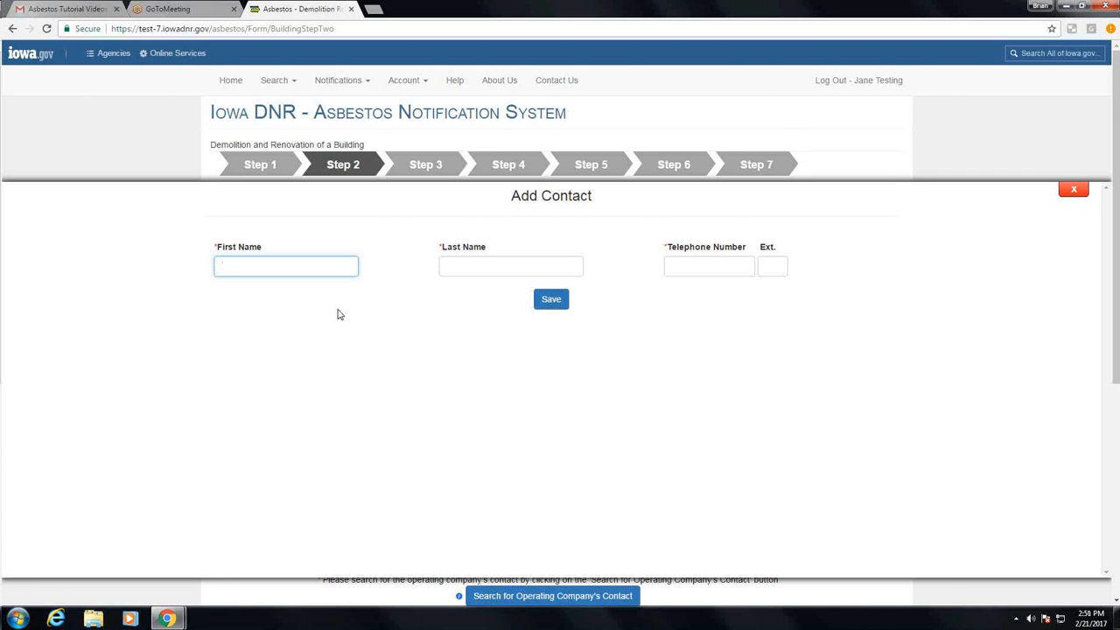
type("ohn")
key("Tab")
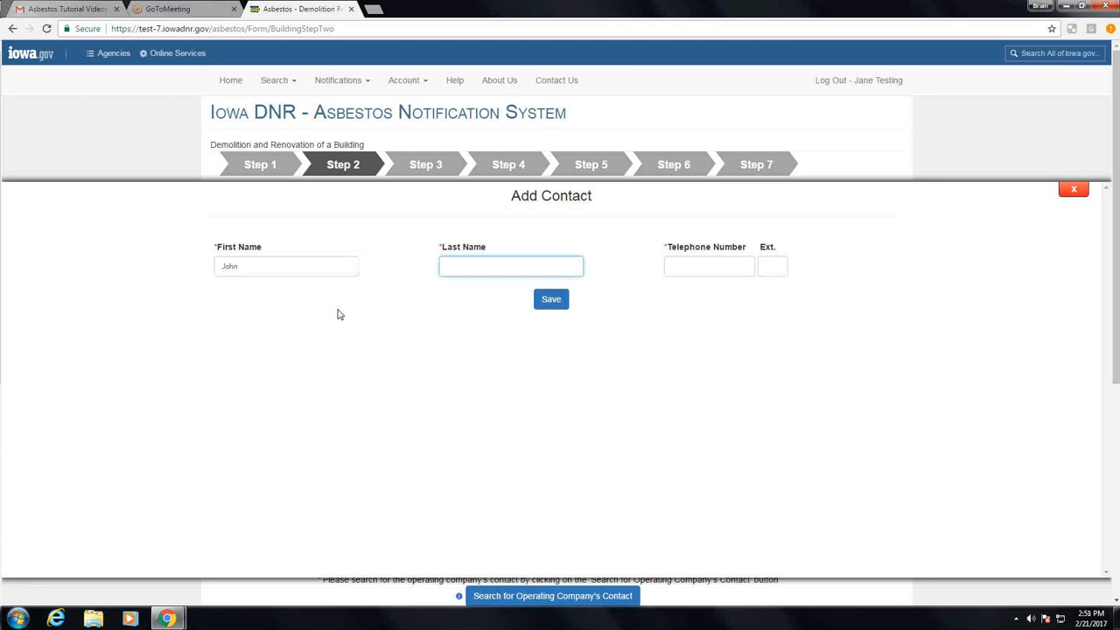
type("Smith")
key("Tab")
type("515-")
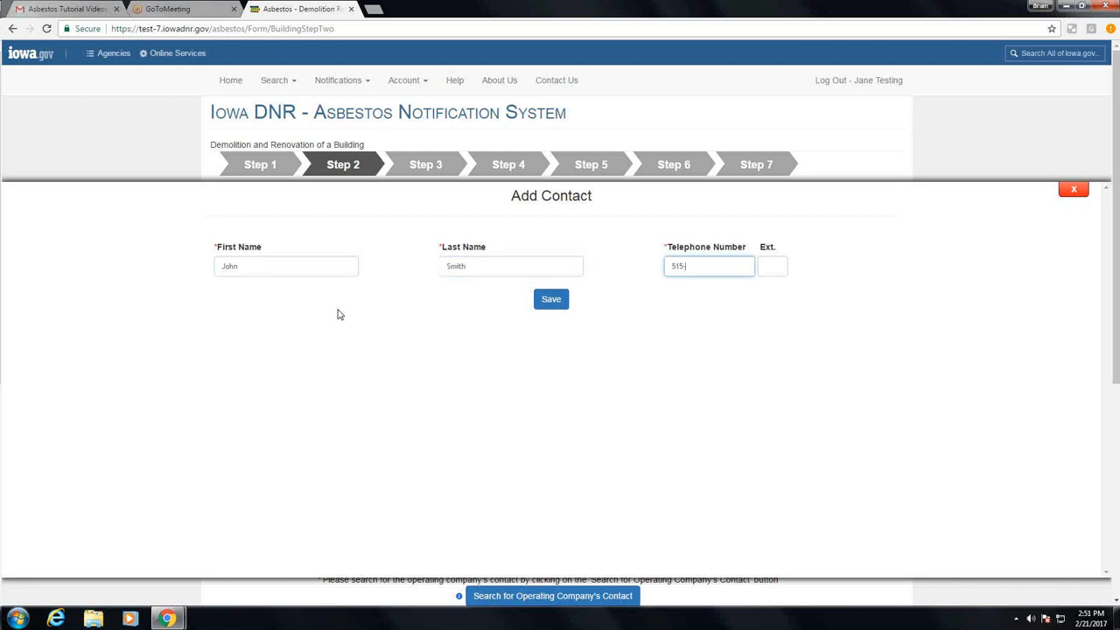
type("555-5555")
left_click(549, 300)
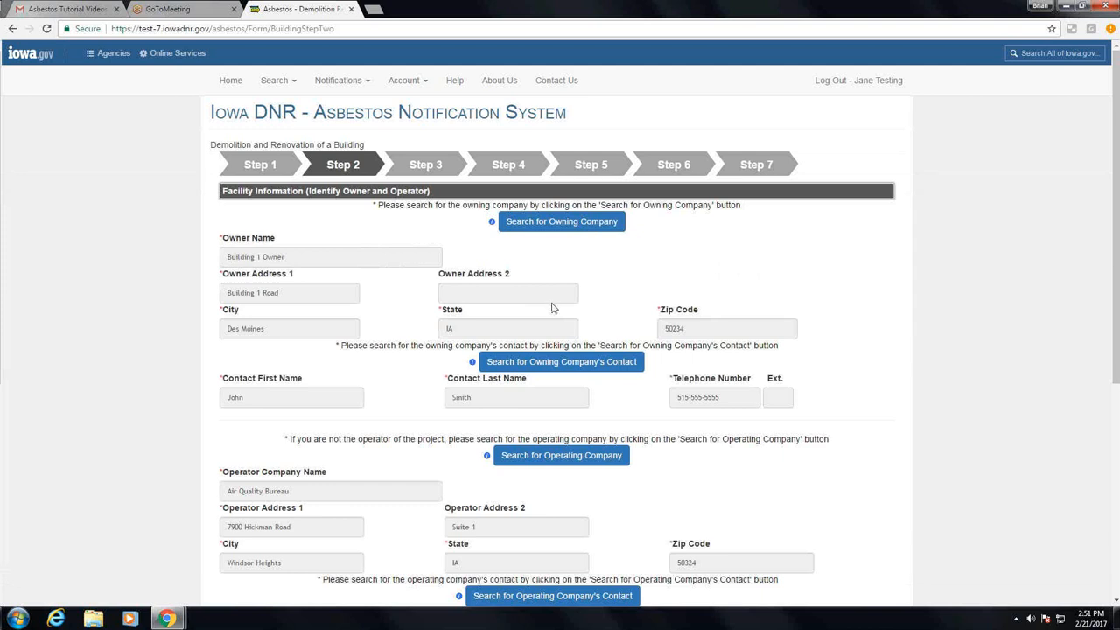
Copy the operator's data into the demolition contractor section, then save Step 2 and continue to Step 3
scroll(552, 307, "down", 2)
scroll(552, 307, "down", 1)
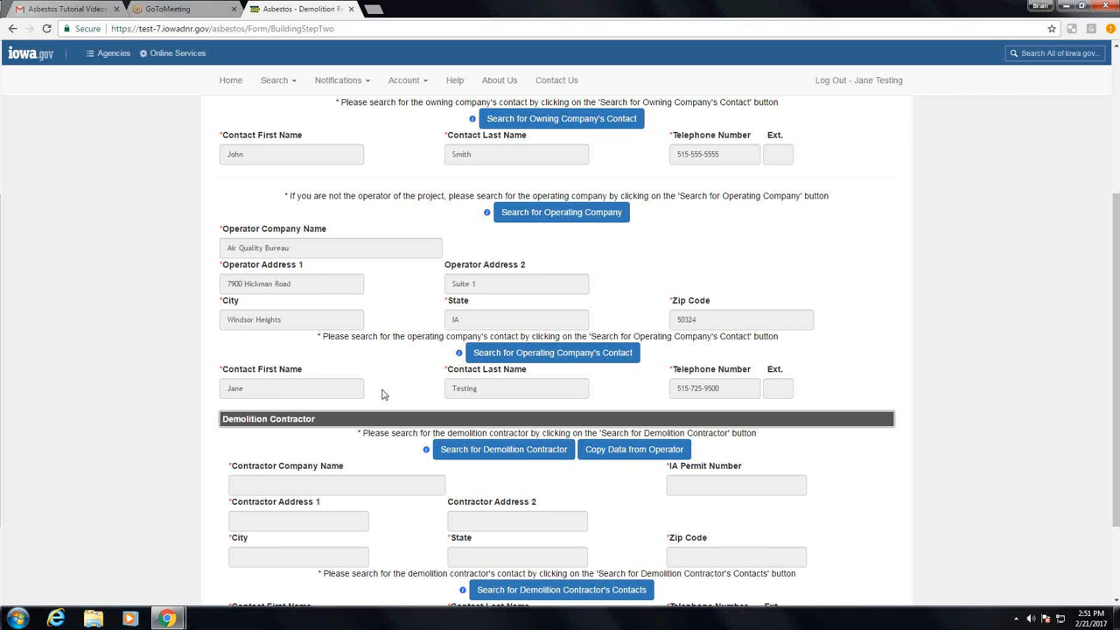
scroll(381, 394, "down", 3)
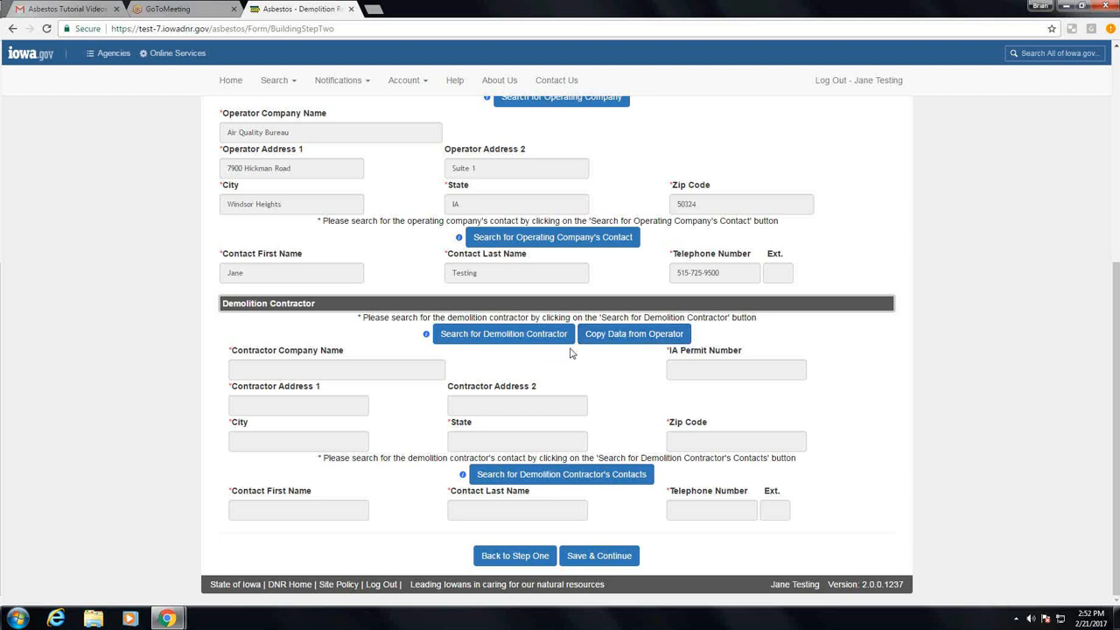
left_click(497, 335)
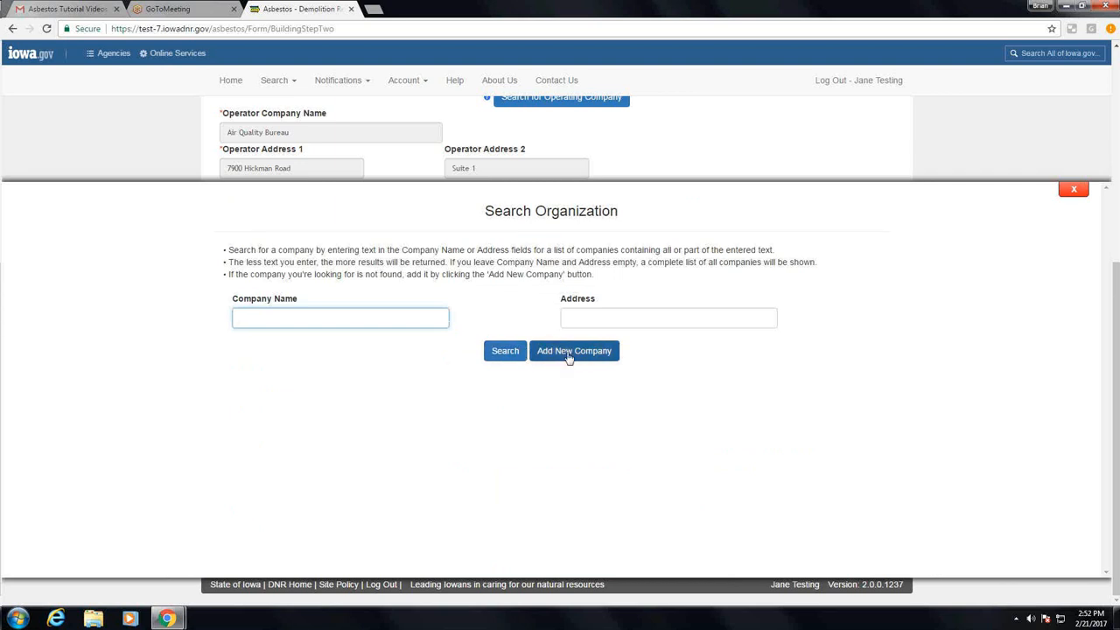
left_click(1065, 196)
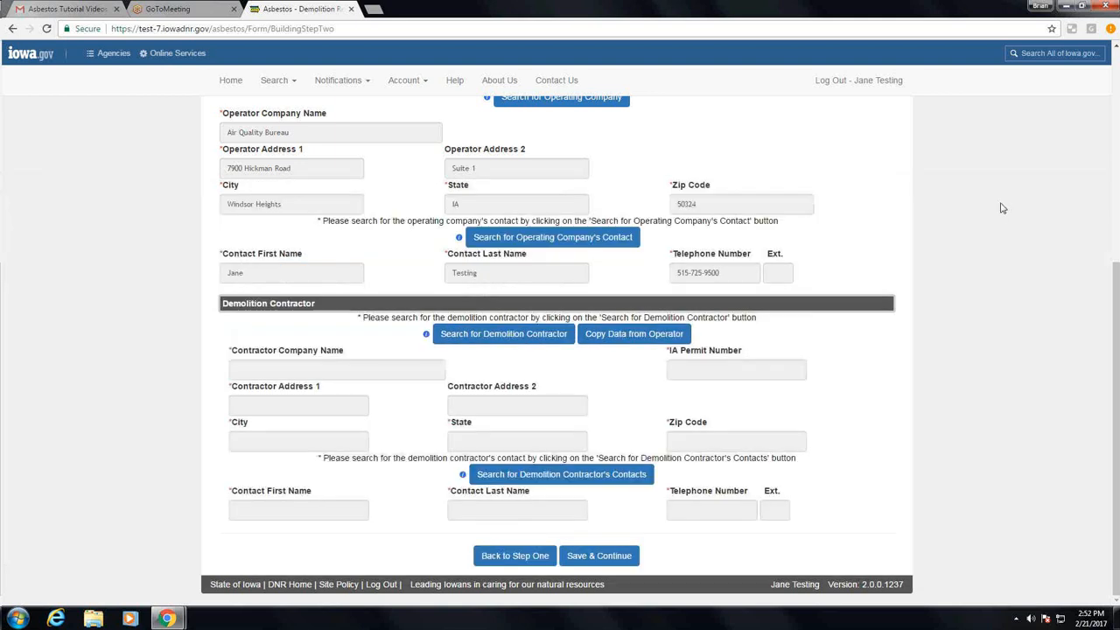
left_click(657, 341)
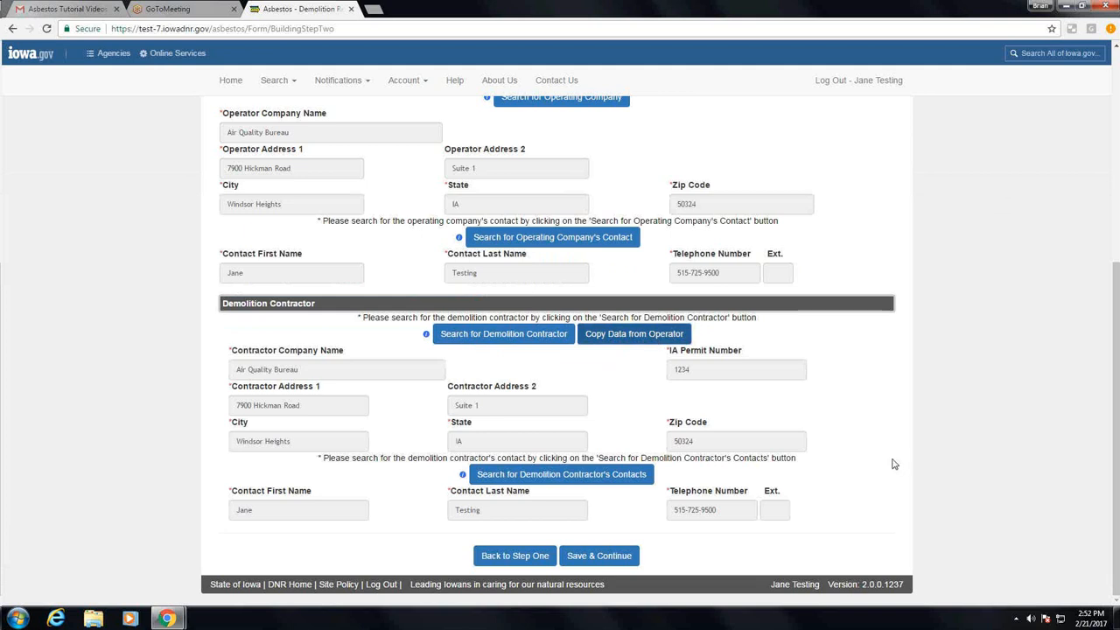
left_click(594, 558)
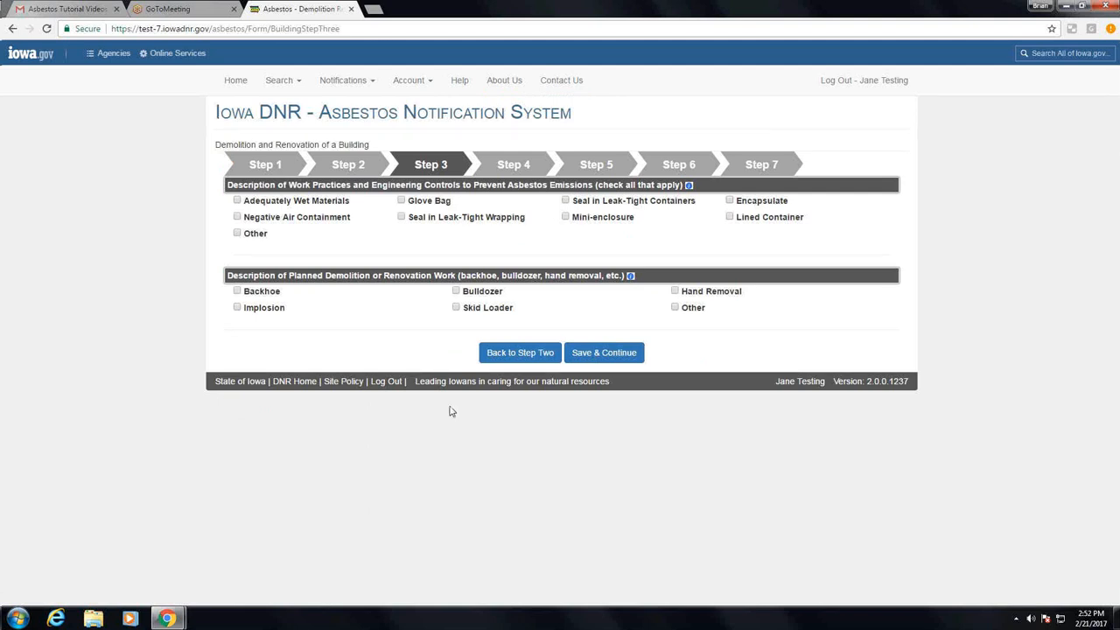
Select Adequately Wet Materials and Lined Container as work practices, and Backhoe and Skid Loader as the planned demolition work
left_click(260, 204)
left_click(766, 220)
left_click(263, 296)
left_click(455, 309)
left_click(674, 308)
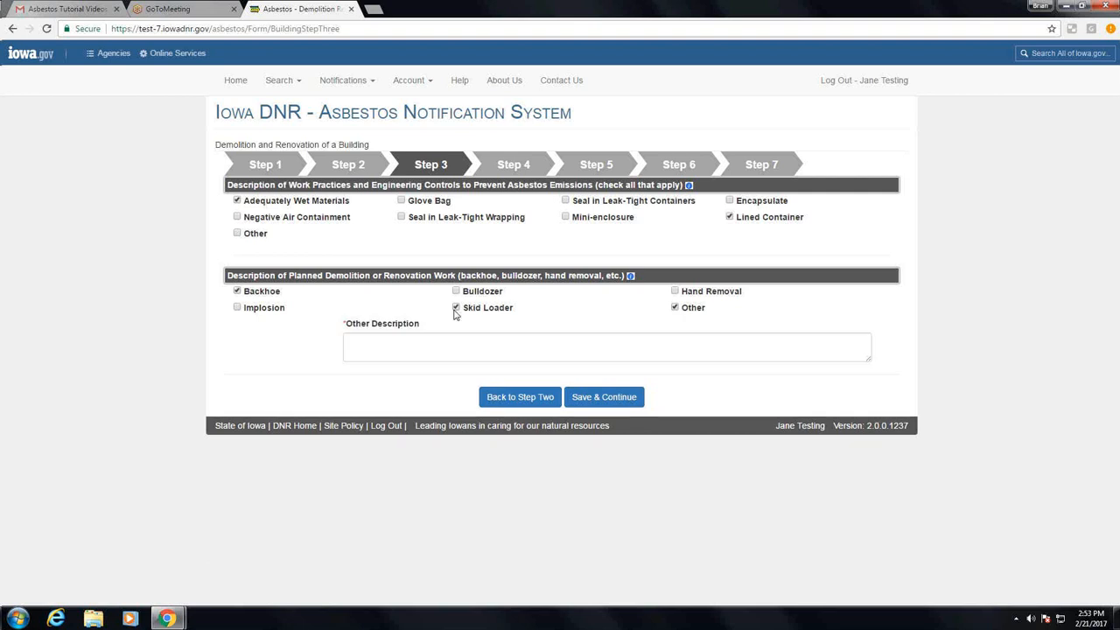
left_click(497, 351)
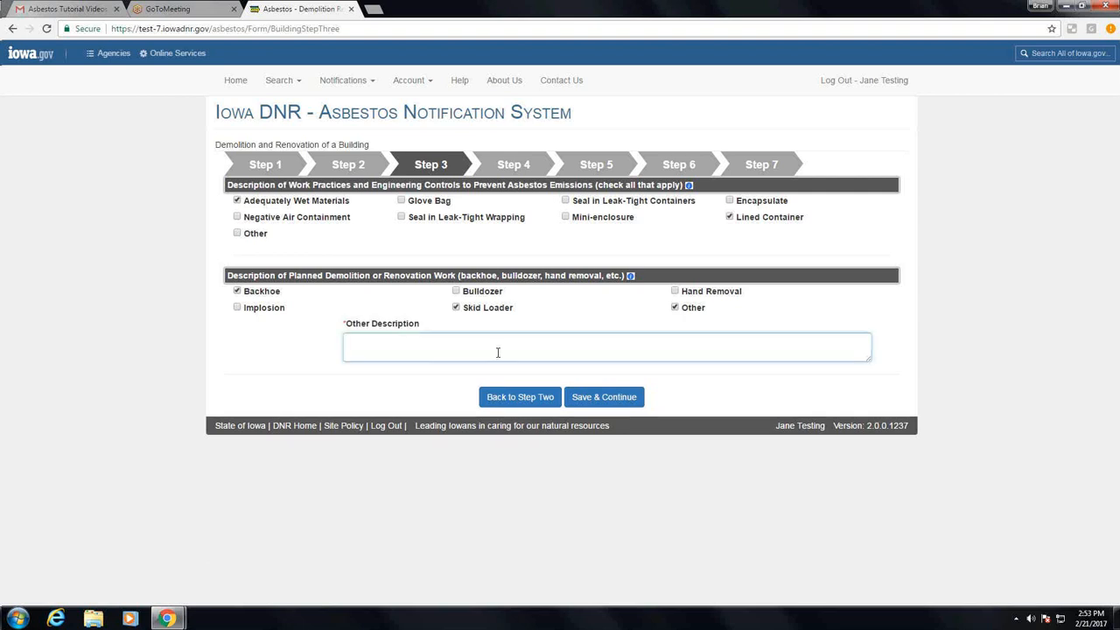
left_click(672, 308)
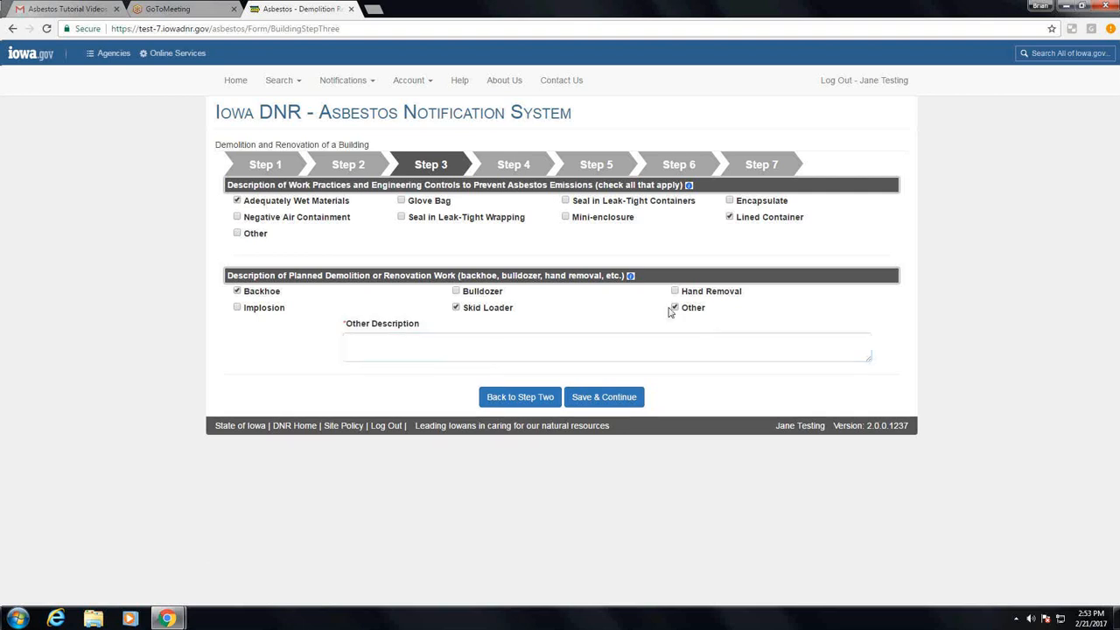
left_click(672, 309)
left_click(673, 309)
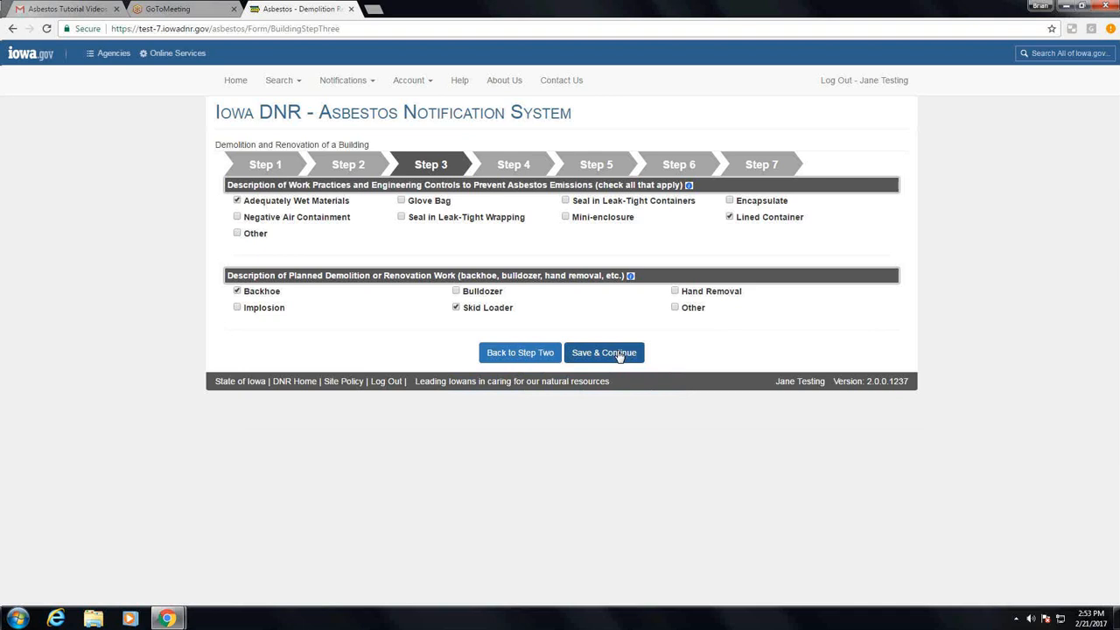
Save Step 3 and fill in Waste Transporter 1 by copying the operator's data
left_click(620, 354)
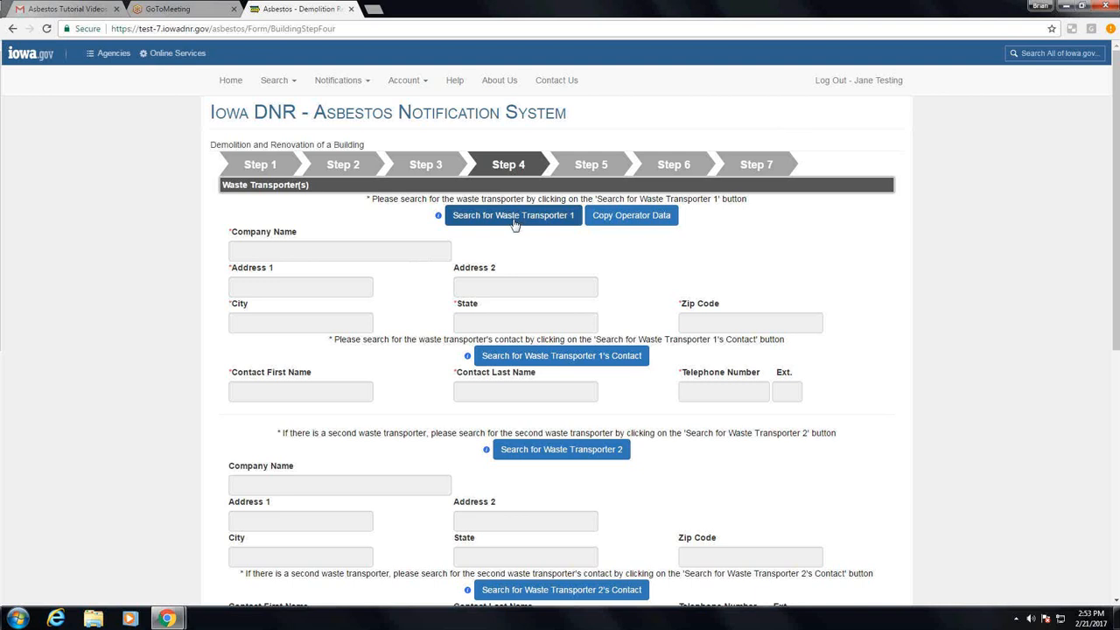
left_click(629, 223)
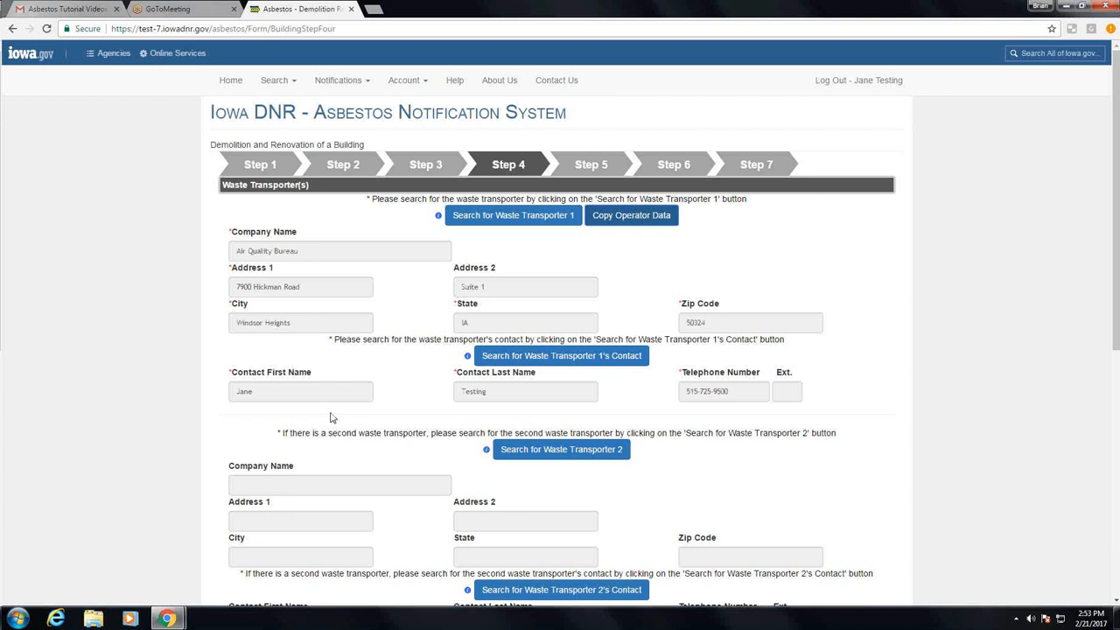
Search for Waste Site 1 by the name "metro", select Metro-Park East Sanitary Landfill, and save Step 4
scroll(331, 418, "down", 1)
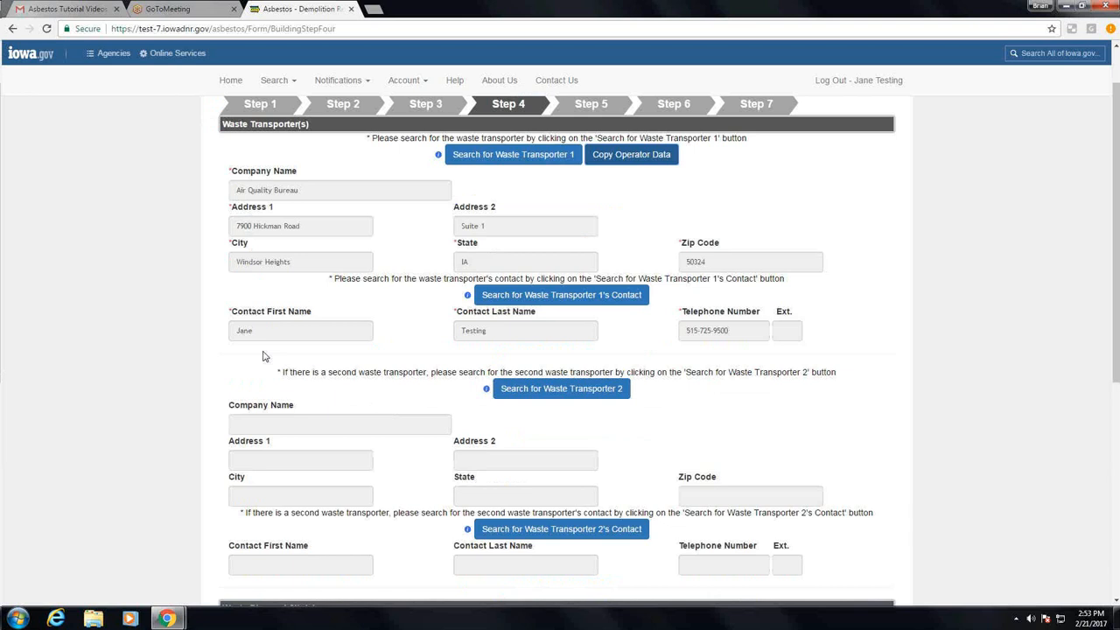
scroll(265, 356, "down", 2)
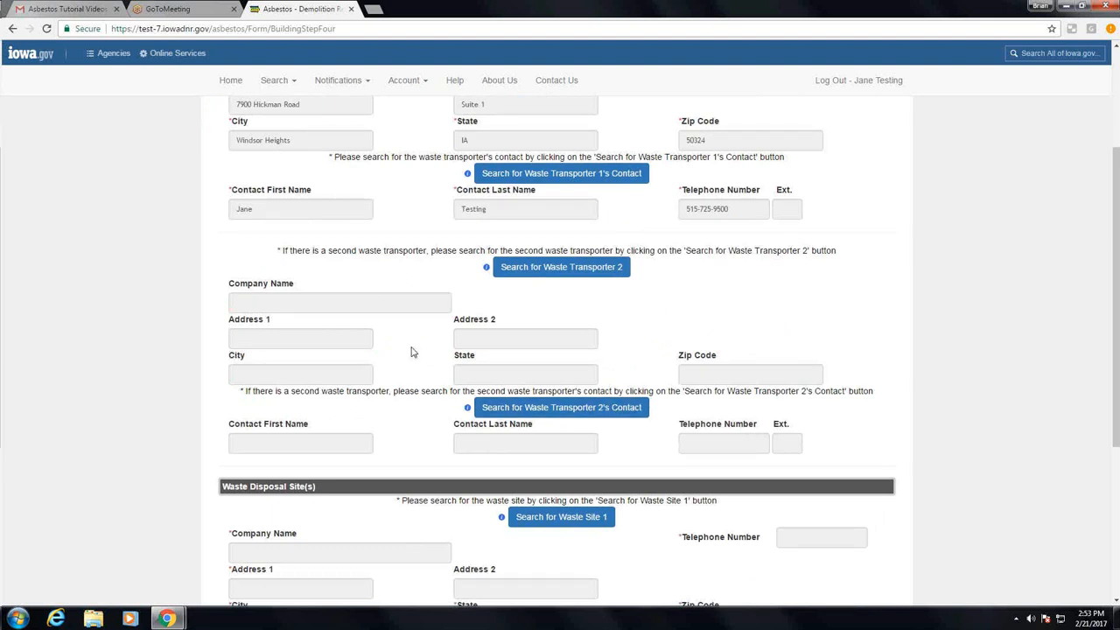
scroll(413, 352, "down", 1)
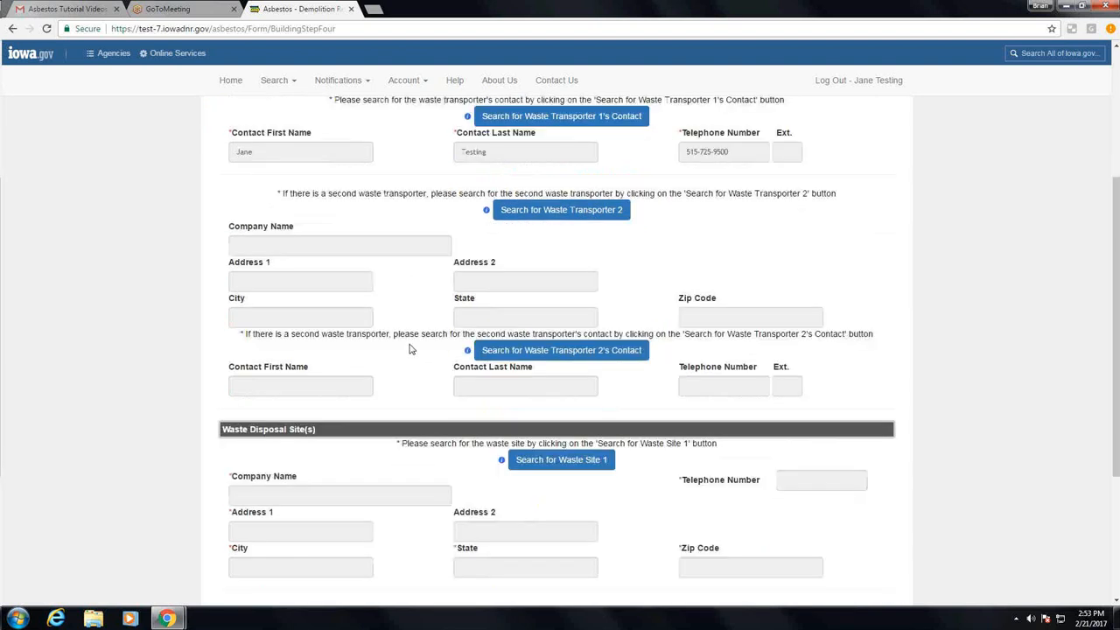
scroll(409, 349, "down", 1)
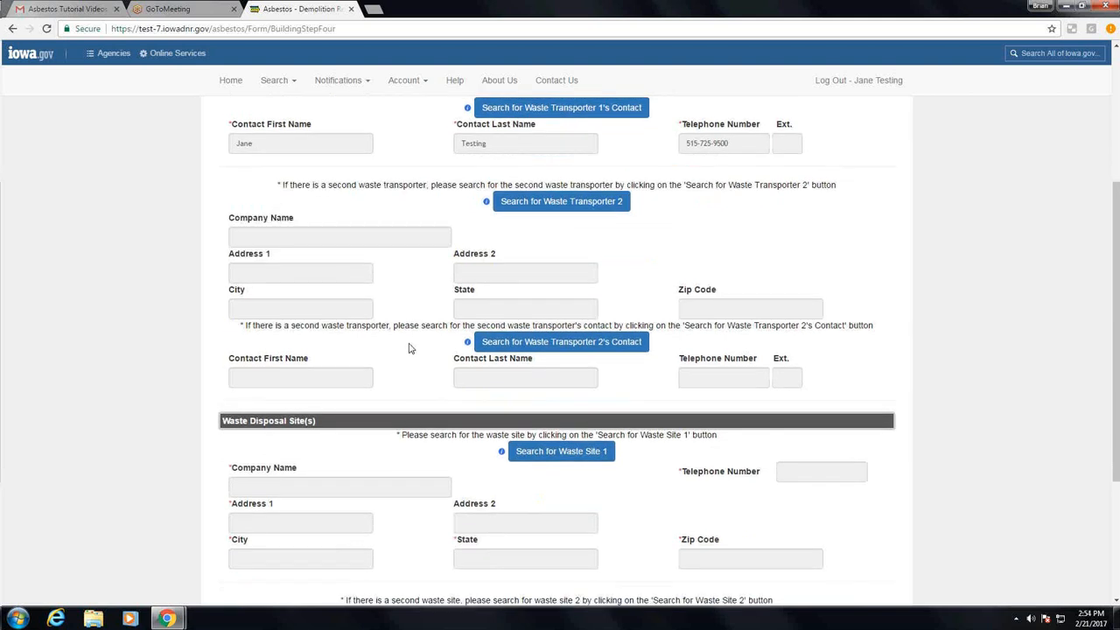
scroll(409, 348, "down", 3)
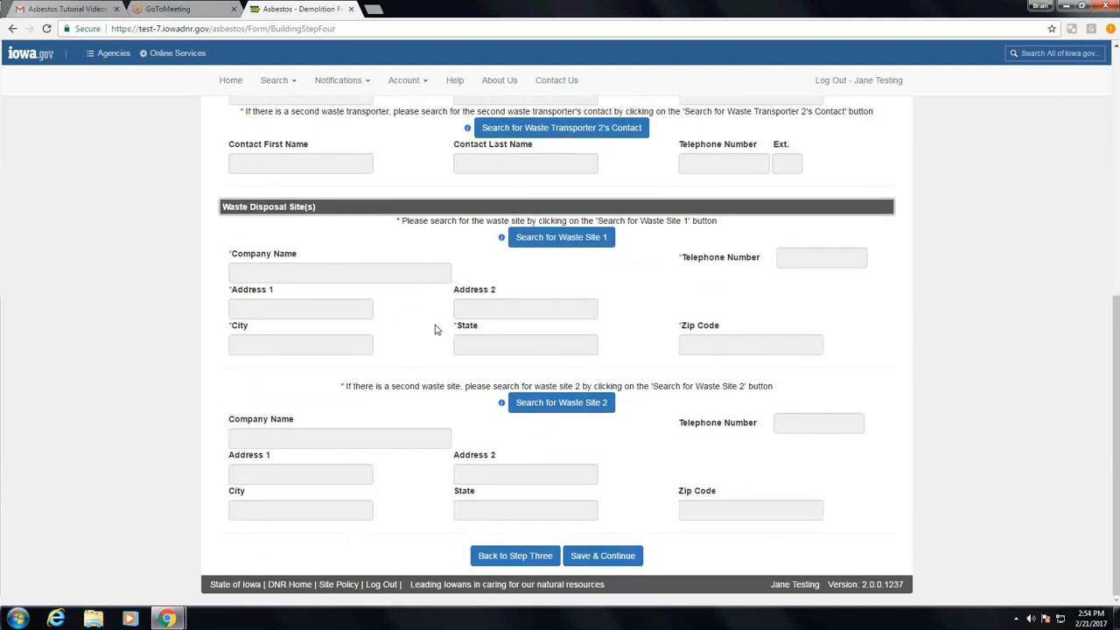
left_click(547, 242)
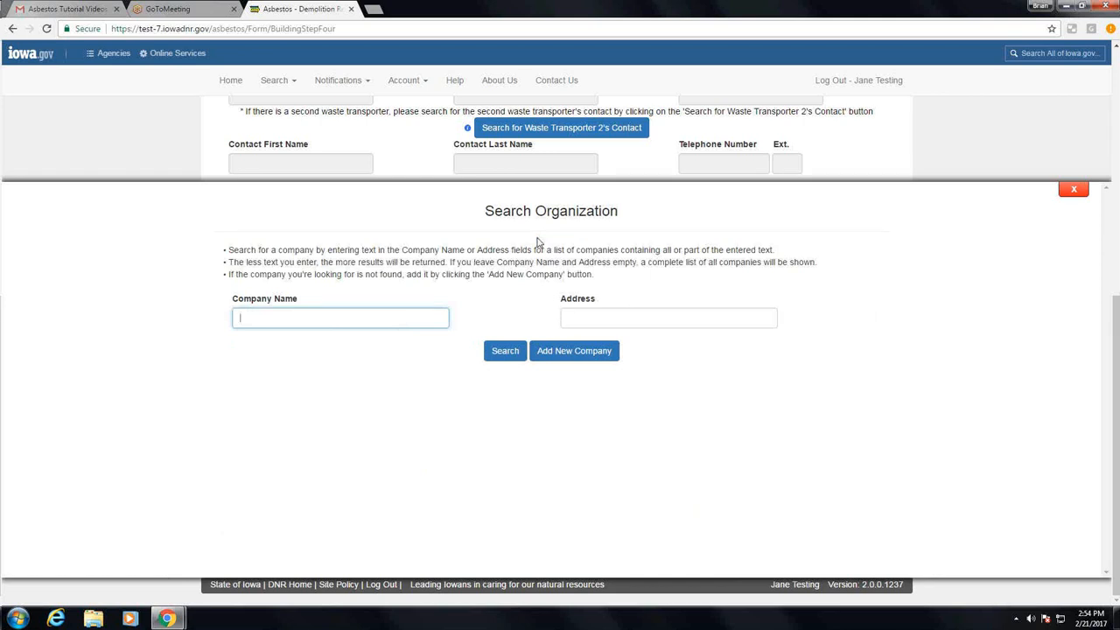
type("metro")
left_click(486, 354)
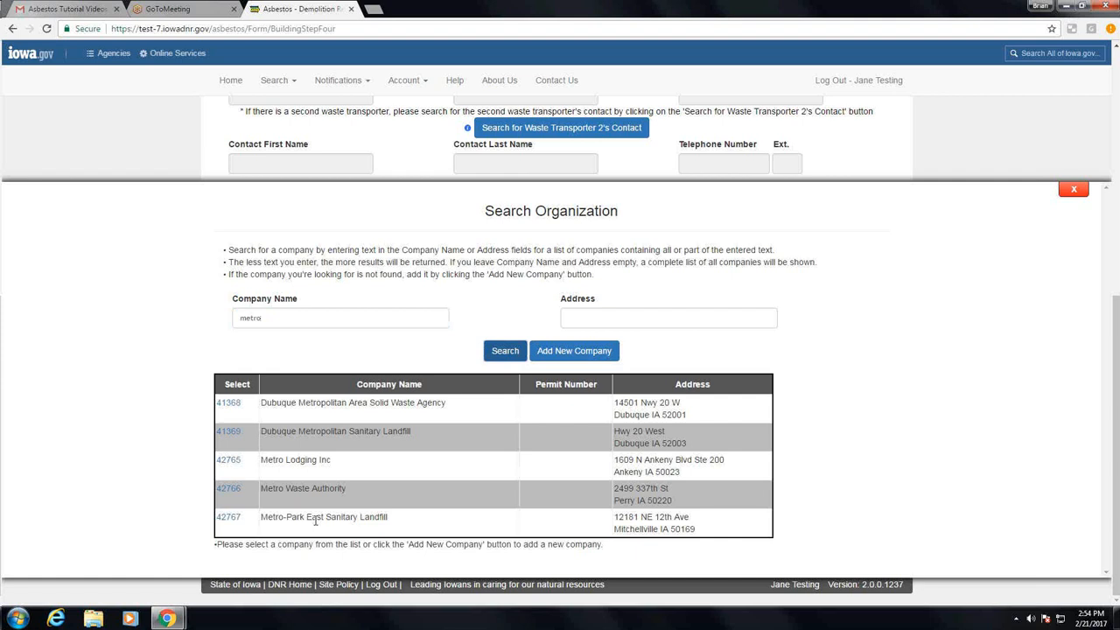
left_click(229, 517)
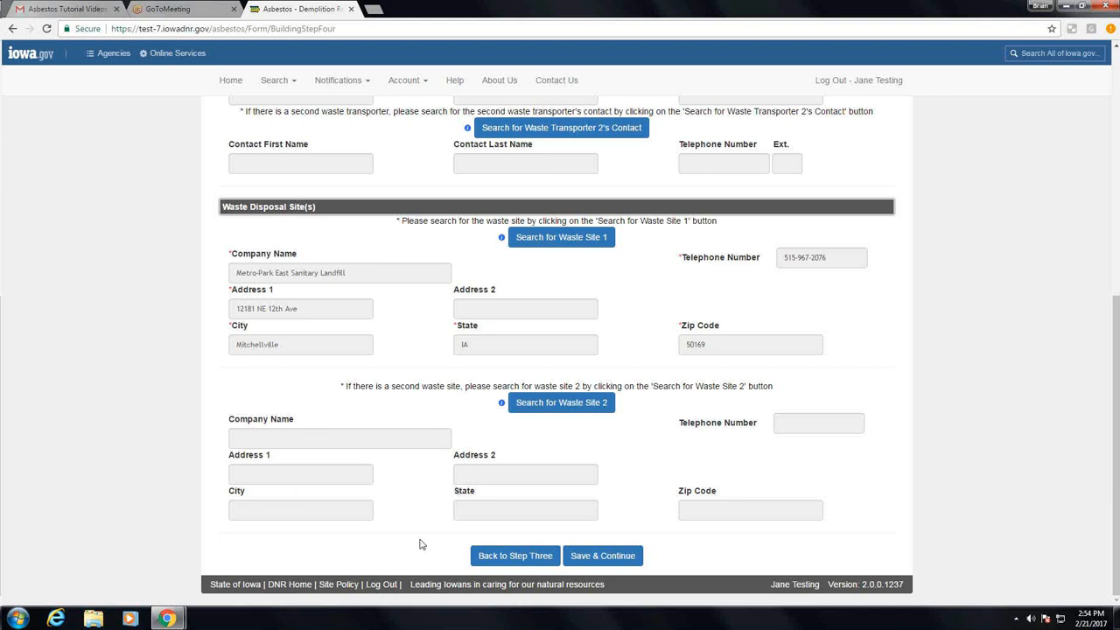
left_click(612, 557)
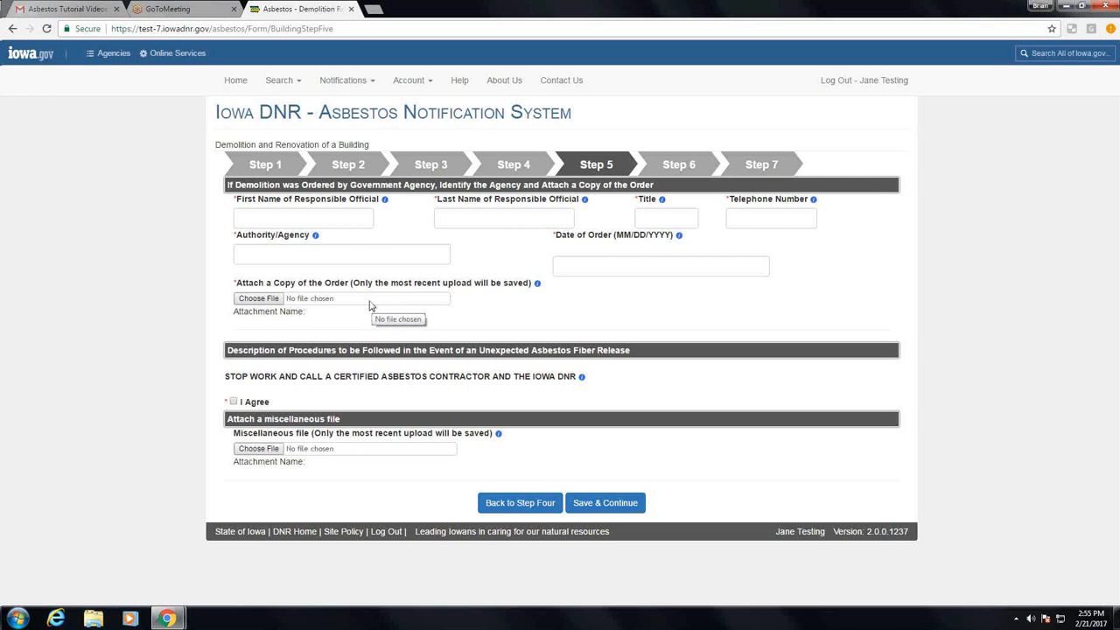
Enter the first and last name of the official responsible for the demolition order, with the title Engineer
left_click(335, 219)
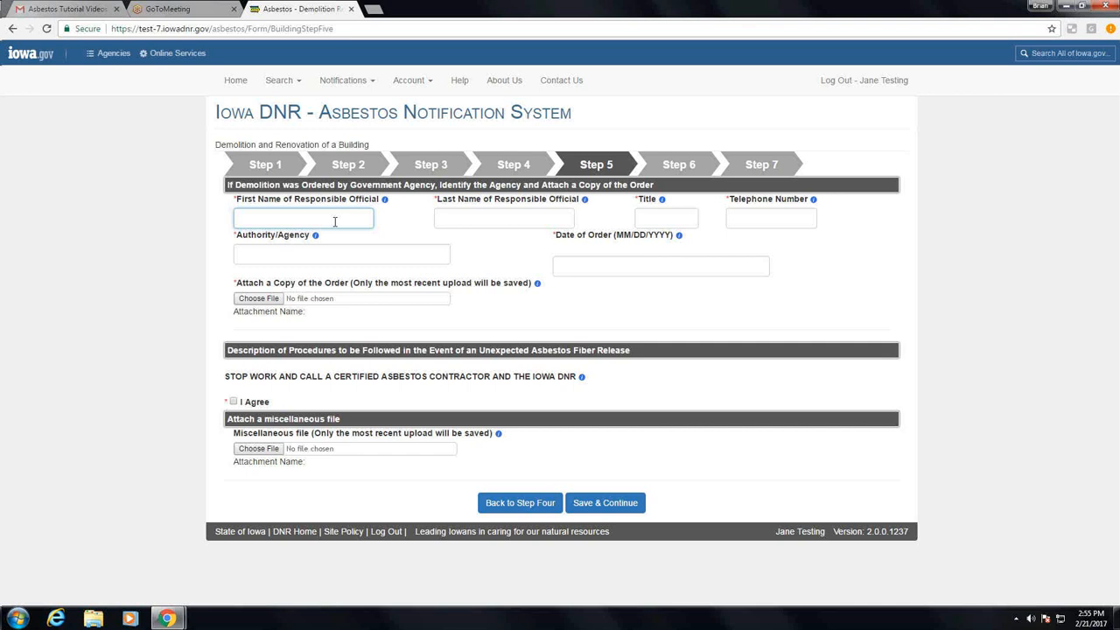
type("Er")
type("gine")
type("er")
key("Tab")
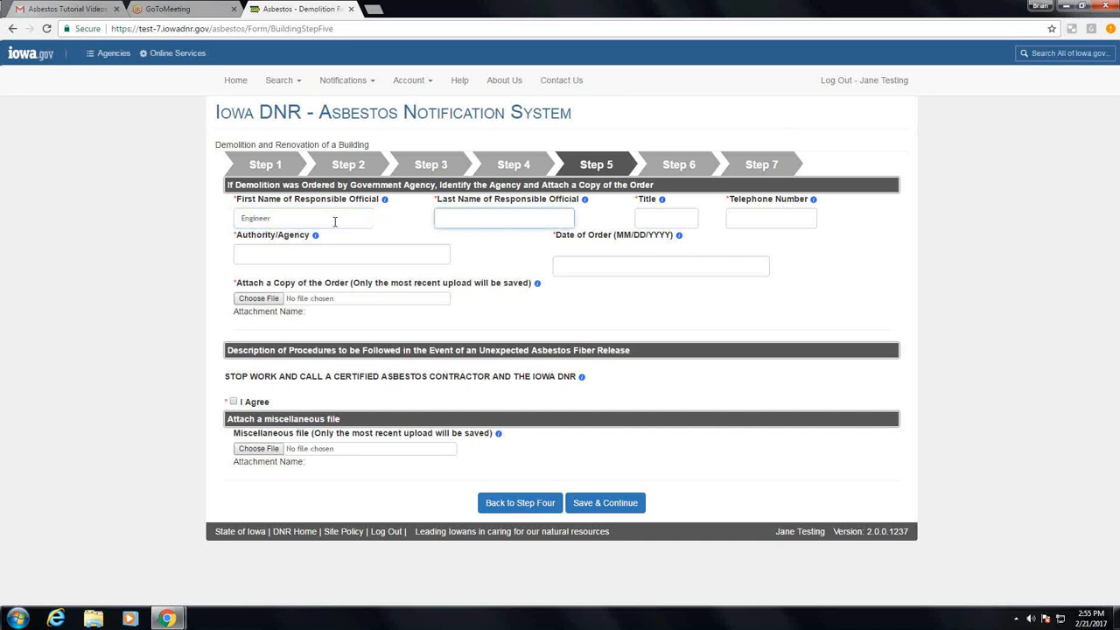
type("Engineer")
key("Tab")
type("Engi")
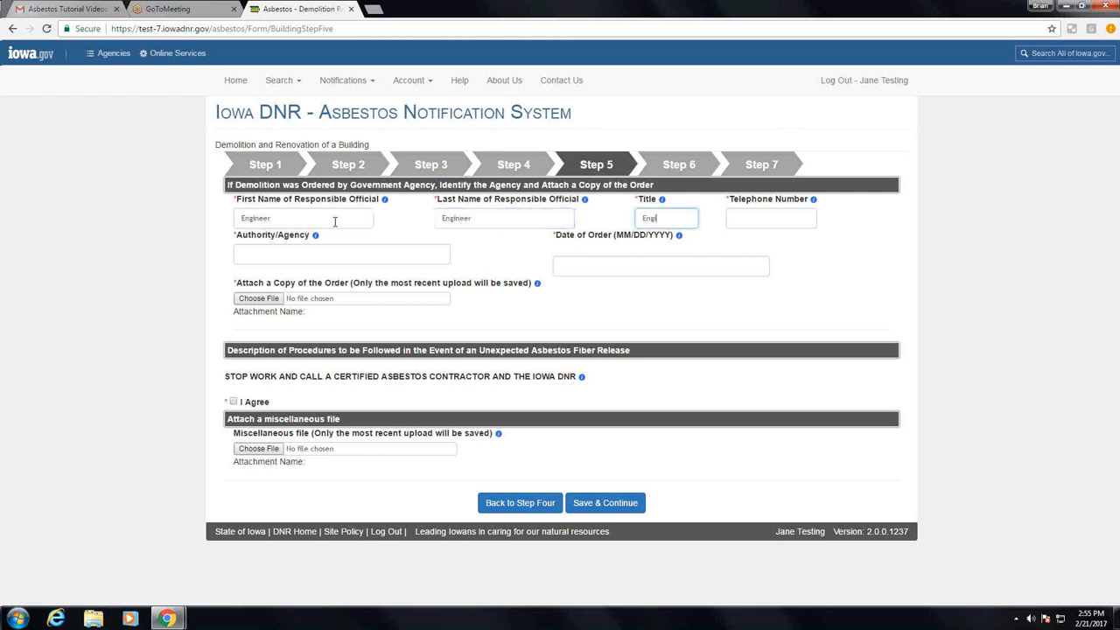
type("neer")
key("Tab")
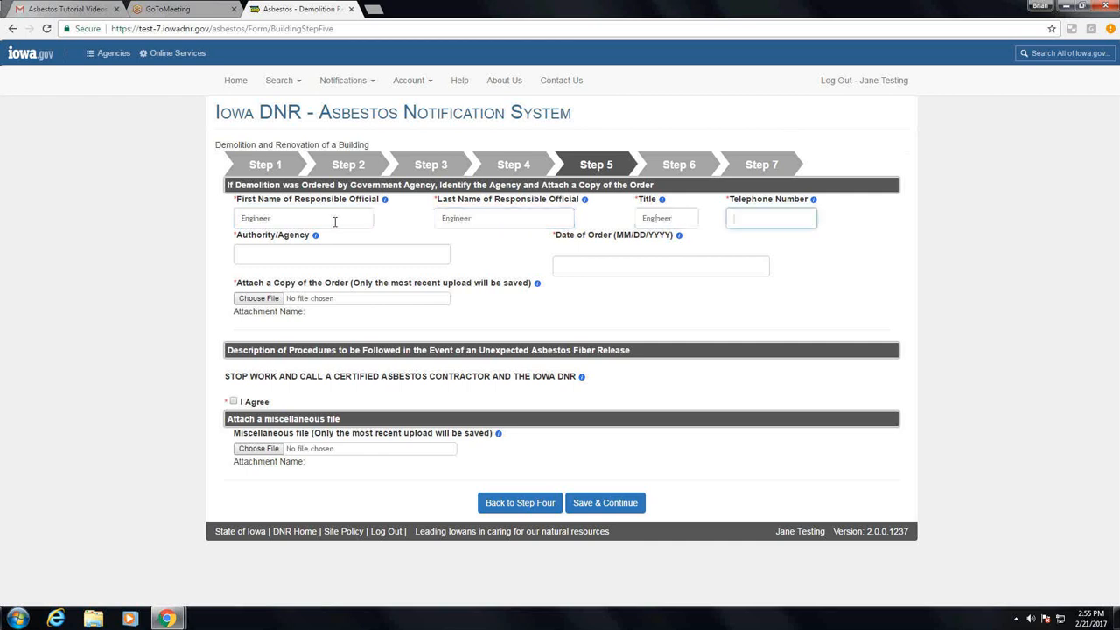
Enter the responsible official's telephone number and set the authority/agency to City of Des Moines
type("515-555-5555")
left_click(280, 252)
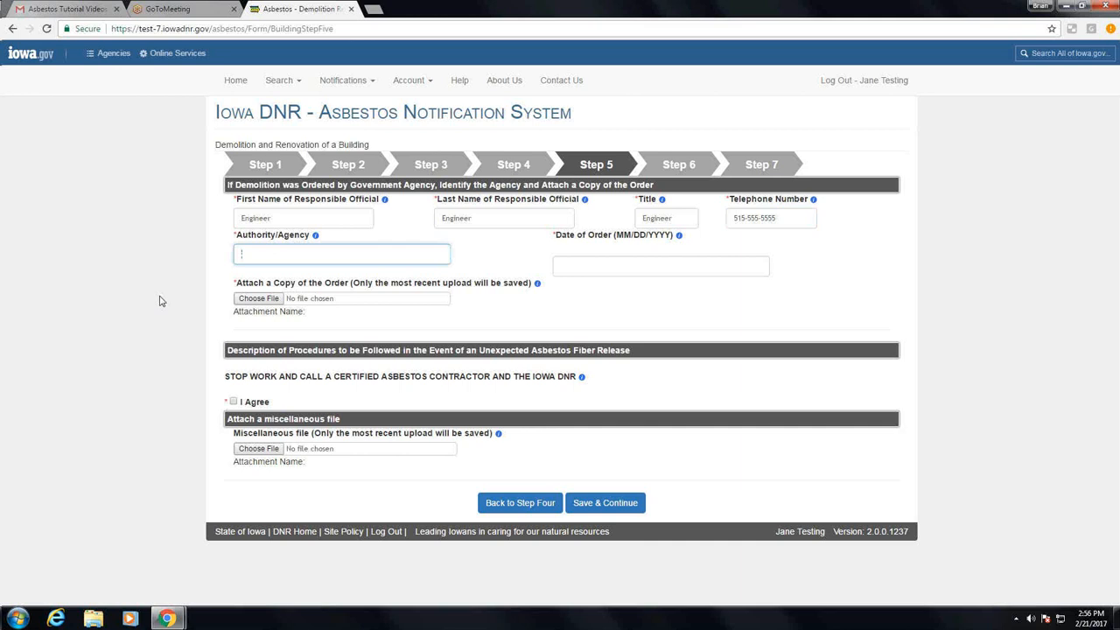
type("City of Des Moines")
Set the date of the agency order to 02/20/2017
left_click(584, 269)
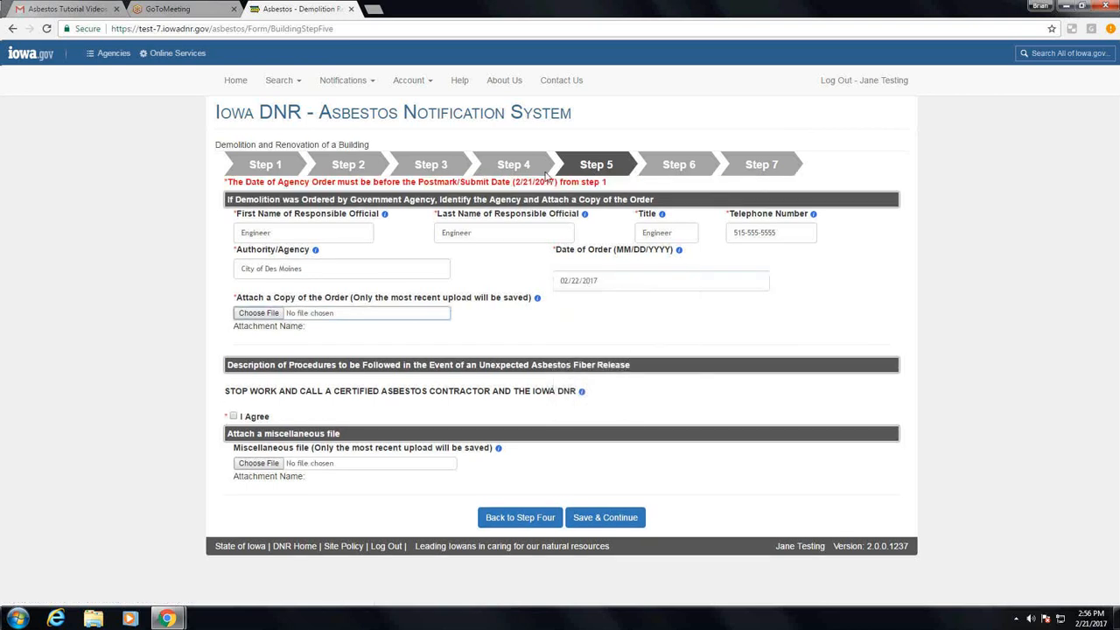
left_click(596, 280)
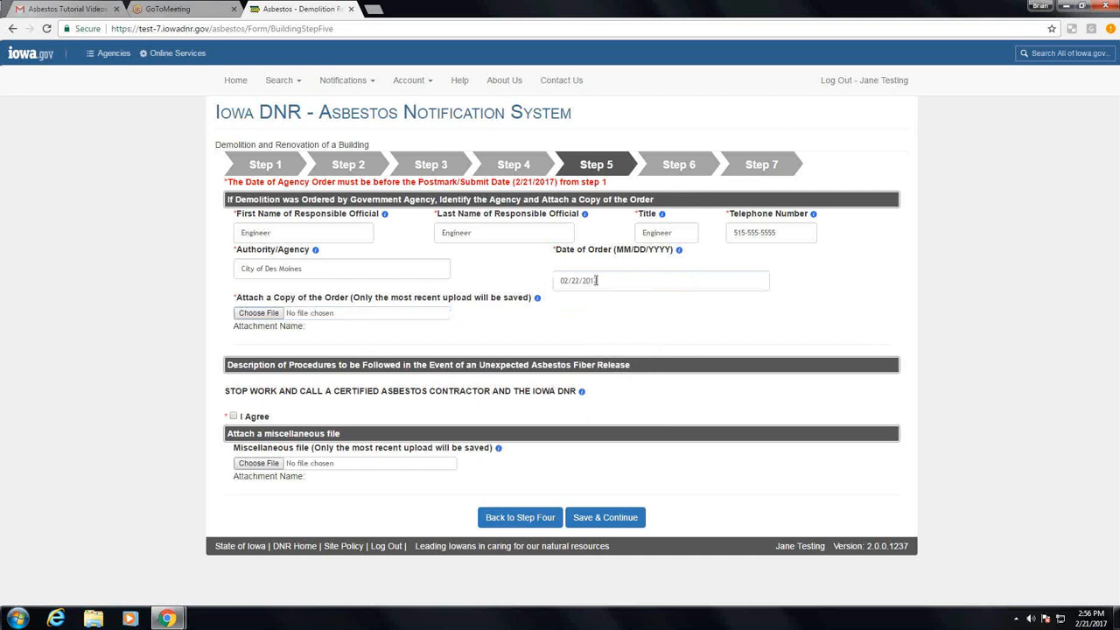
left_click(596, 280)
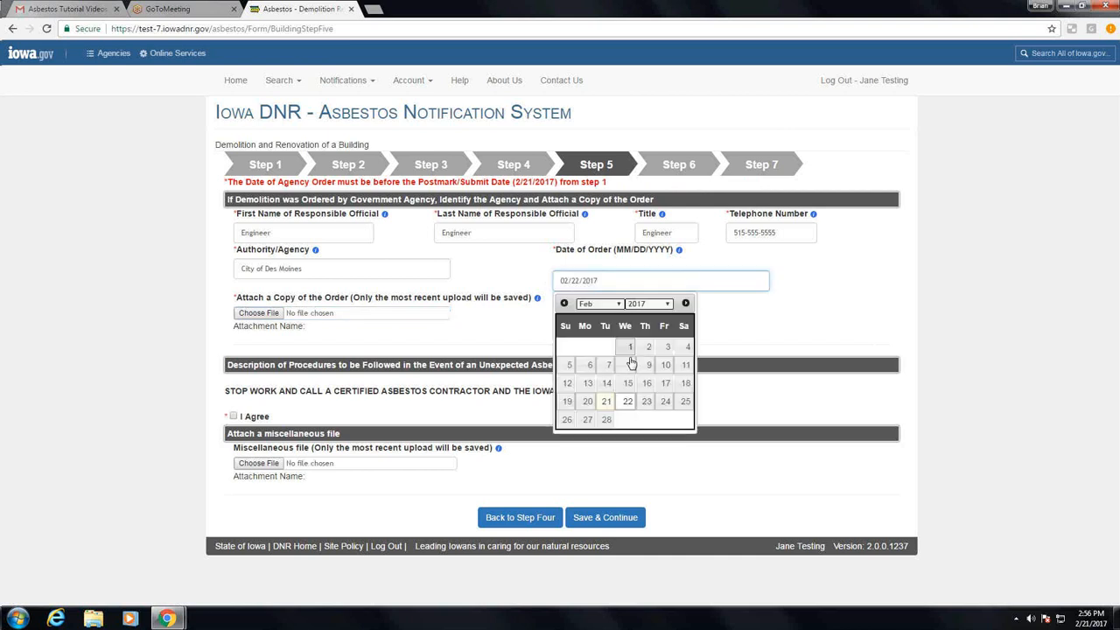
left_click(587, 402)
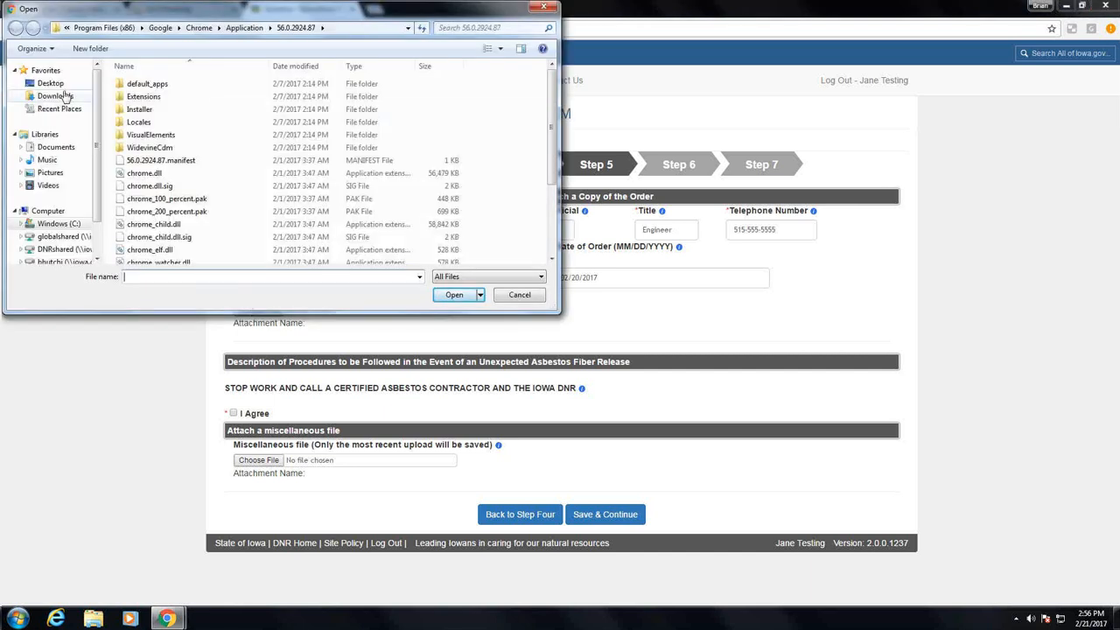
Attach the "ordered demo" PDF from the Desktop as the copy of the order
left_click(52, 84)
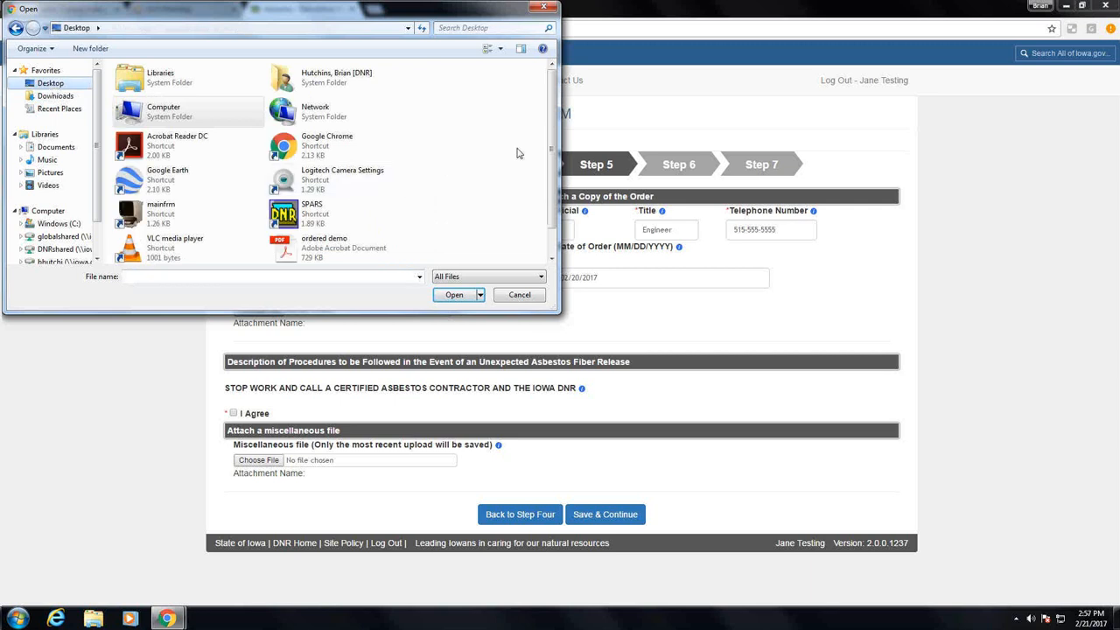
left_click_drag(549, 139, 551, 165)
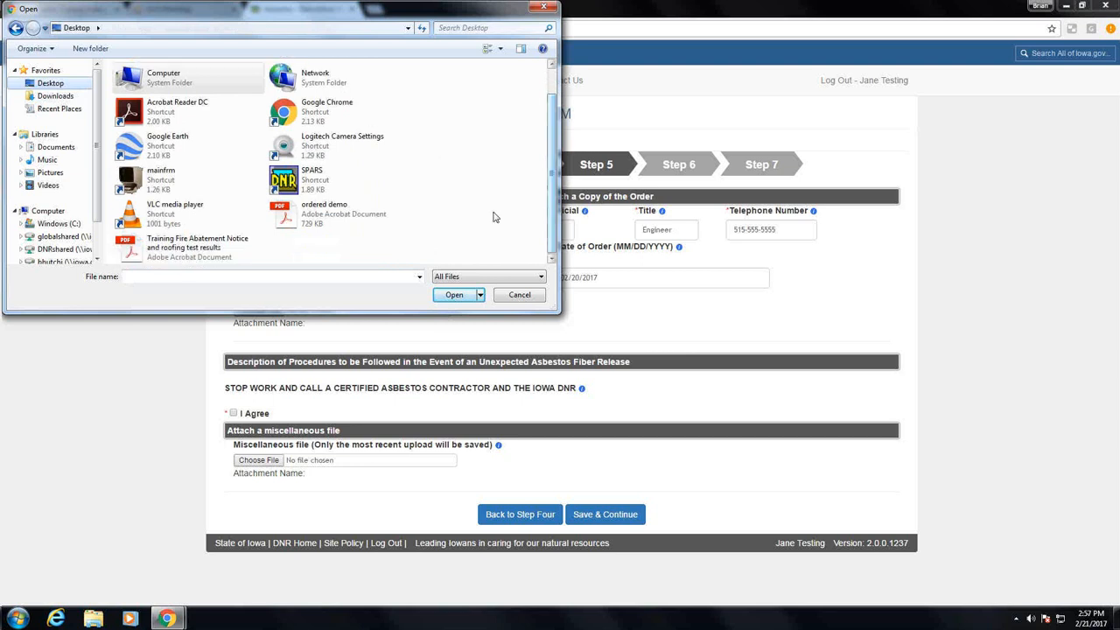
double_click(305, 212)
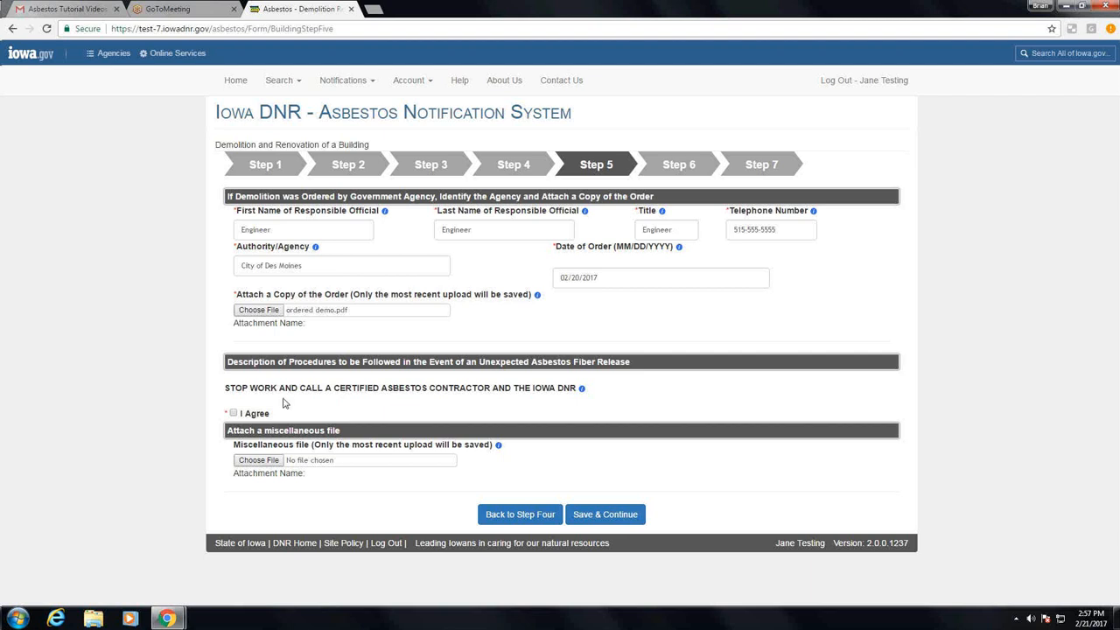
Agree to the unexpected asbestos fiber release procedures, then save Step 5 and continue to Step 6
left_click(234, 414)
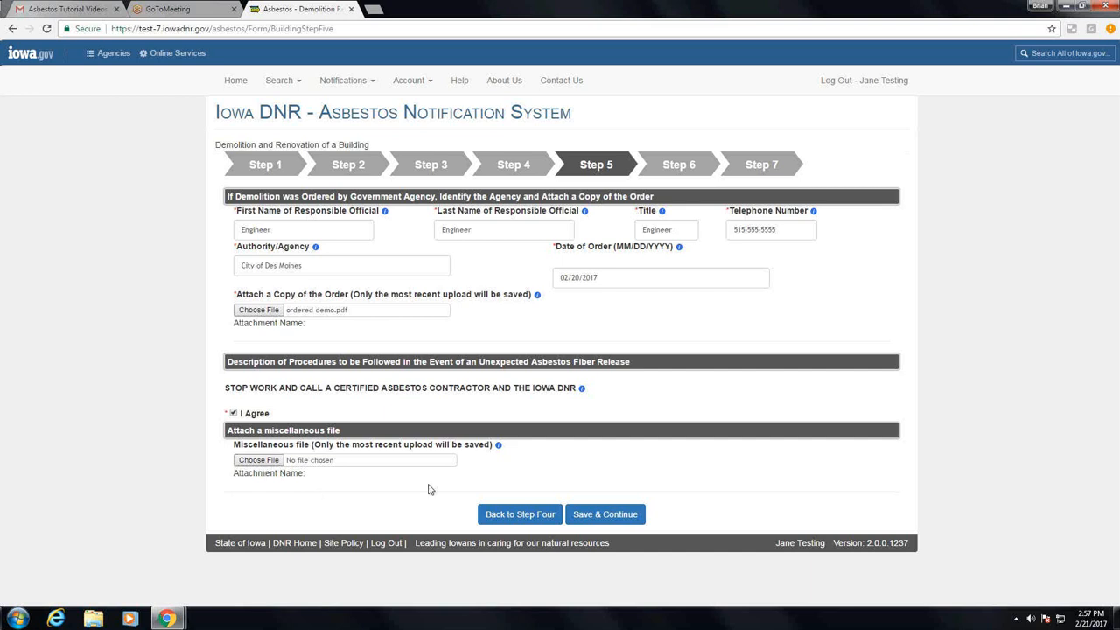
left_click(611, 516)
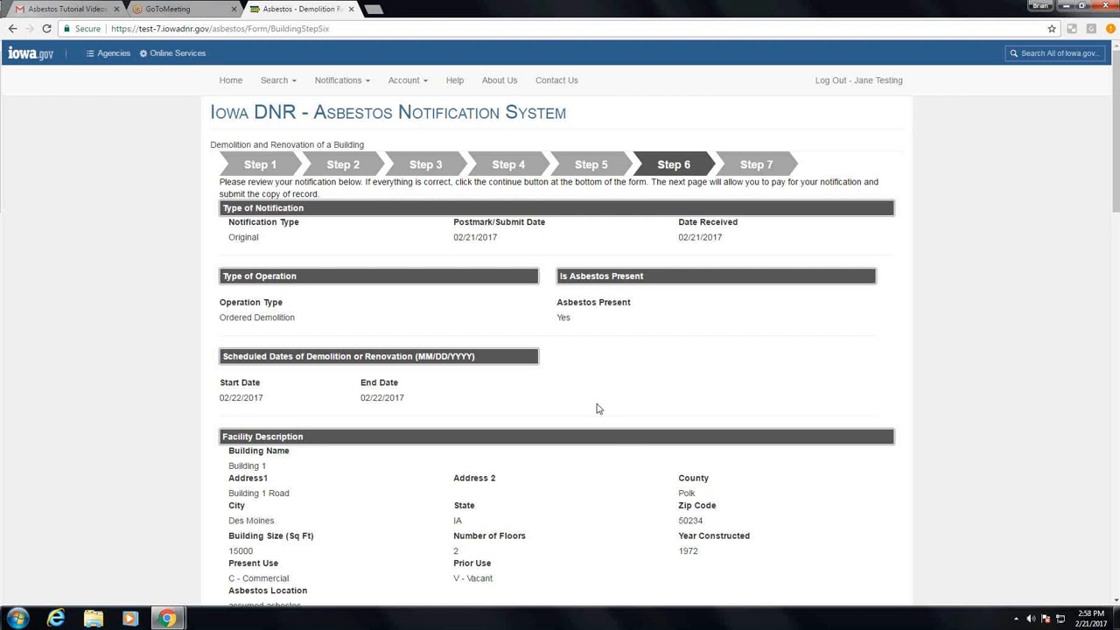
Review the complete notification summary in Step 6 from type of notification to fiber release procedures, then save and continue to Step 7
scroll(598, 408, "down", 1)
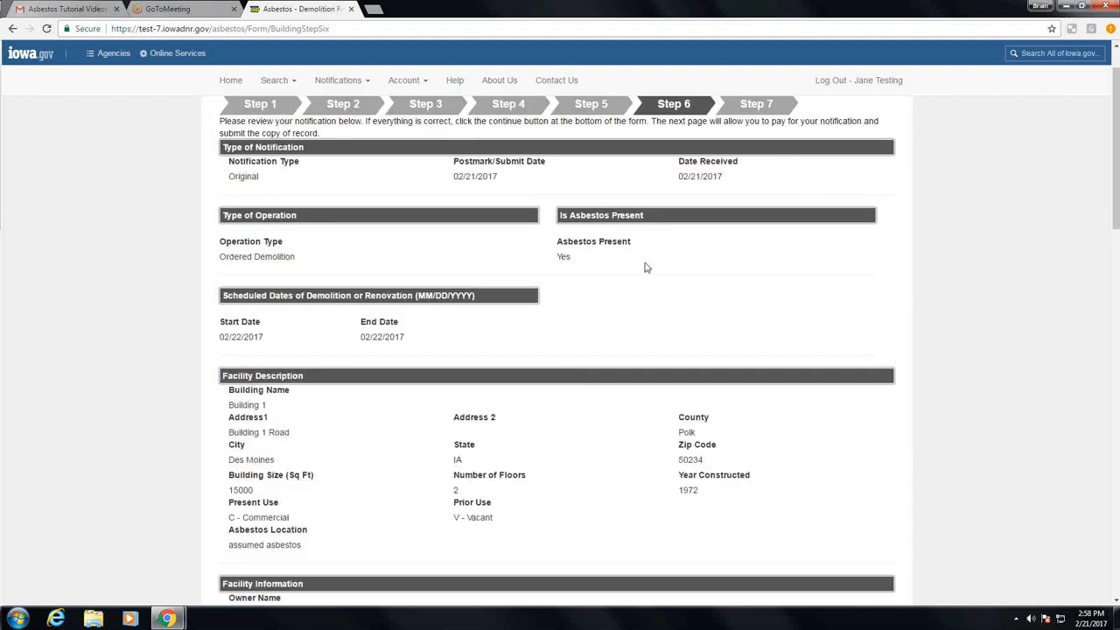
scroll(646, 268, "down", 1)
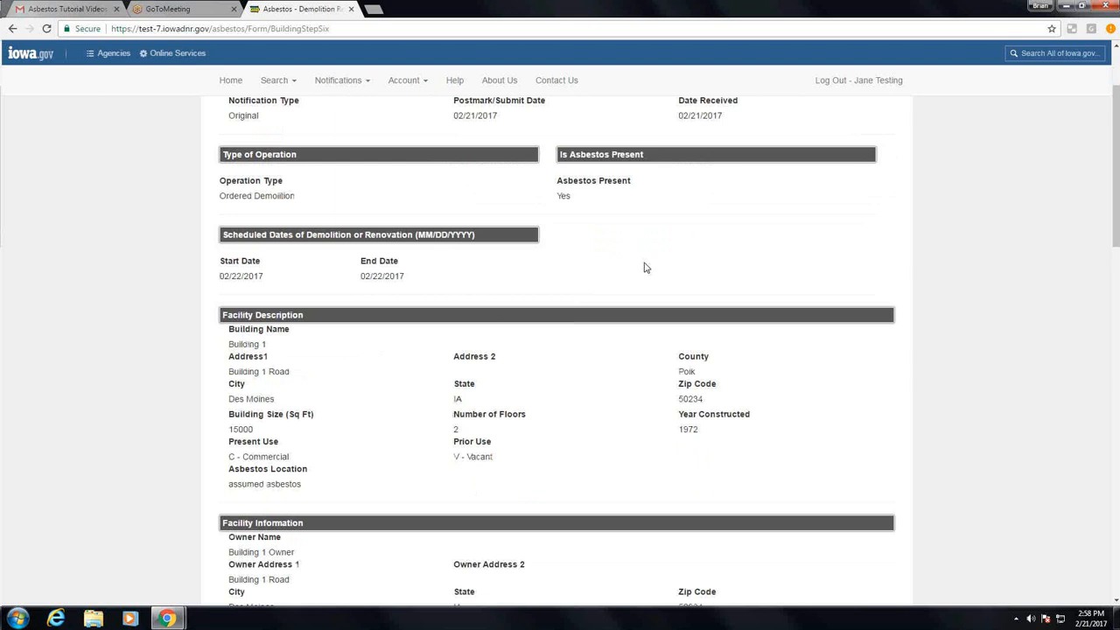
scroll(646, 268, "down", 2)
scroll(645, 268, "down", 1)
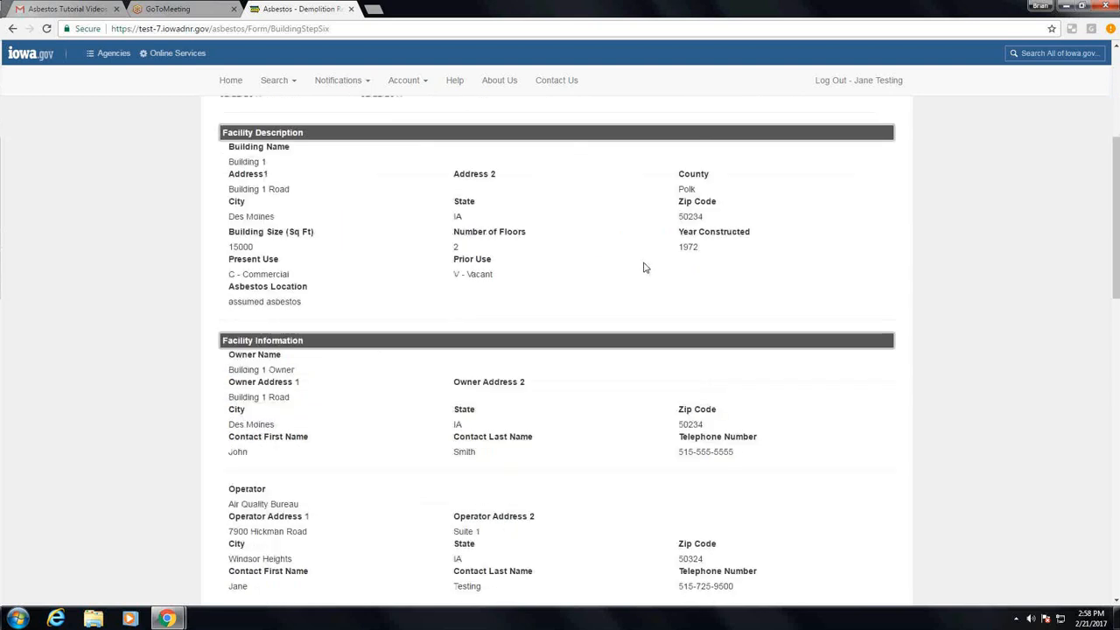
scroll(645, 267, "down", 1)
scroll(645, 267, "down", 2)
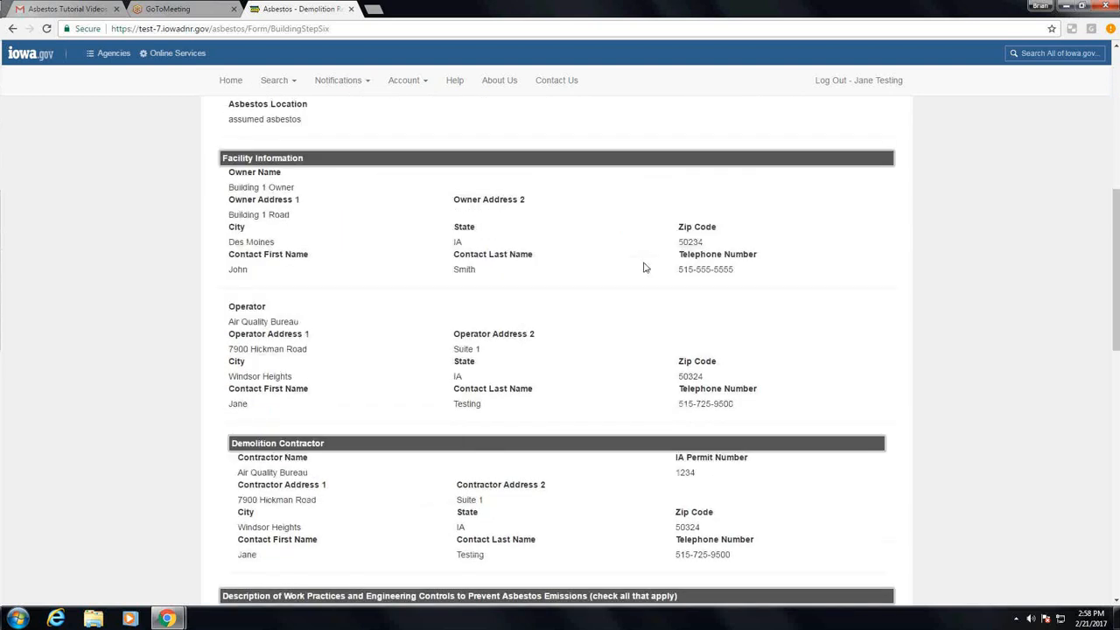
scroll(645, 268, "down", 4)
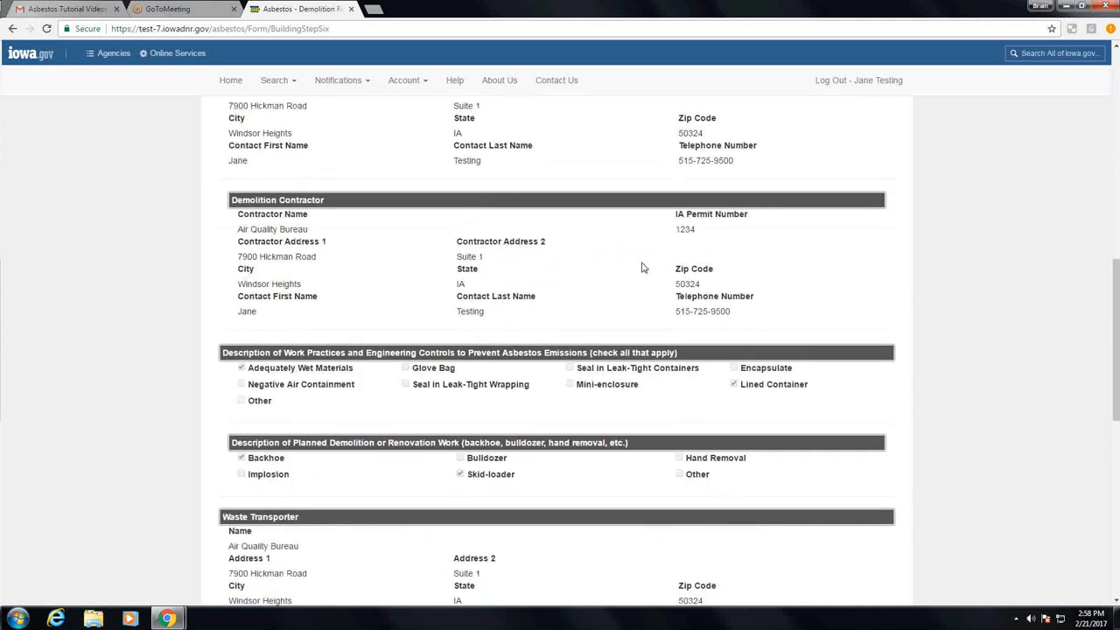
scroll(642, 267, "down", 5)
scroll(641, 267, "down", 4)
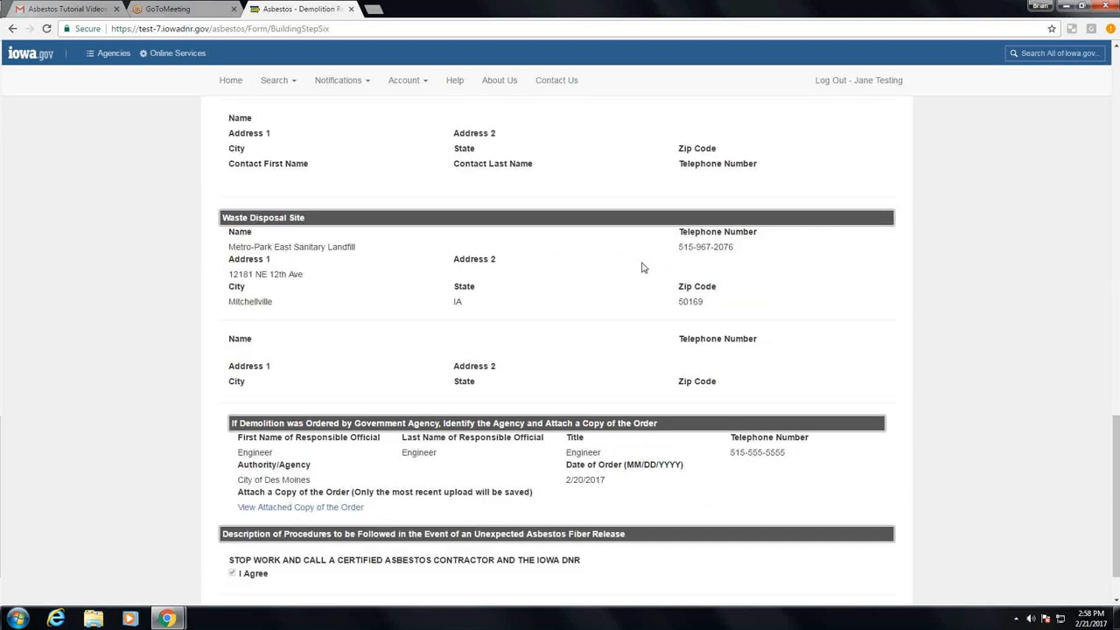
scroll(641, 268, "down", 2)
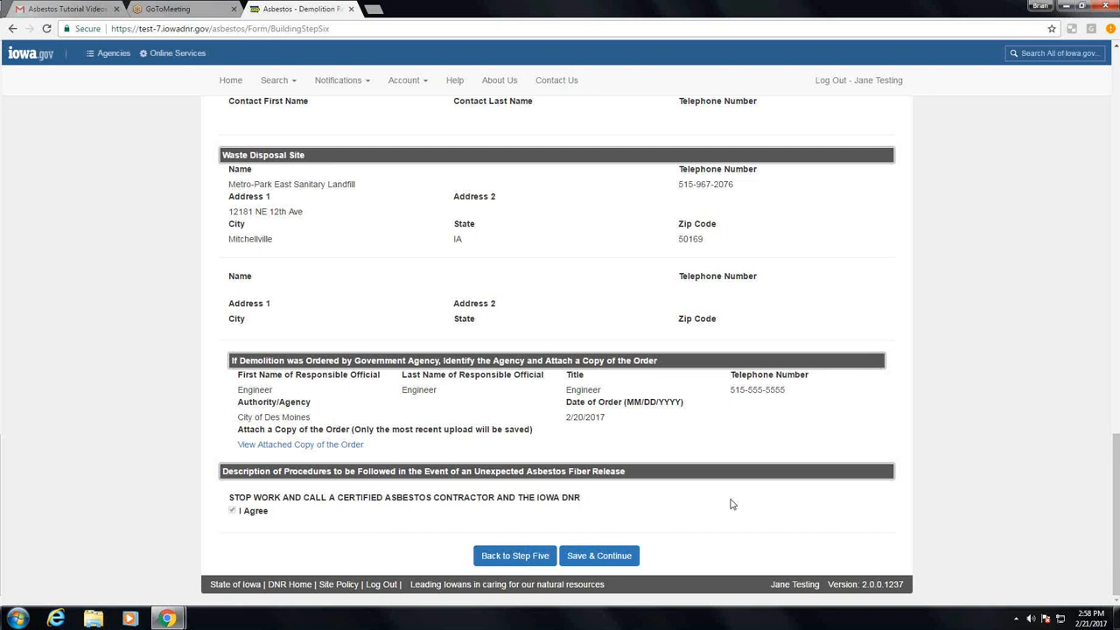
left_click(585, 560)
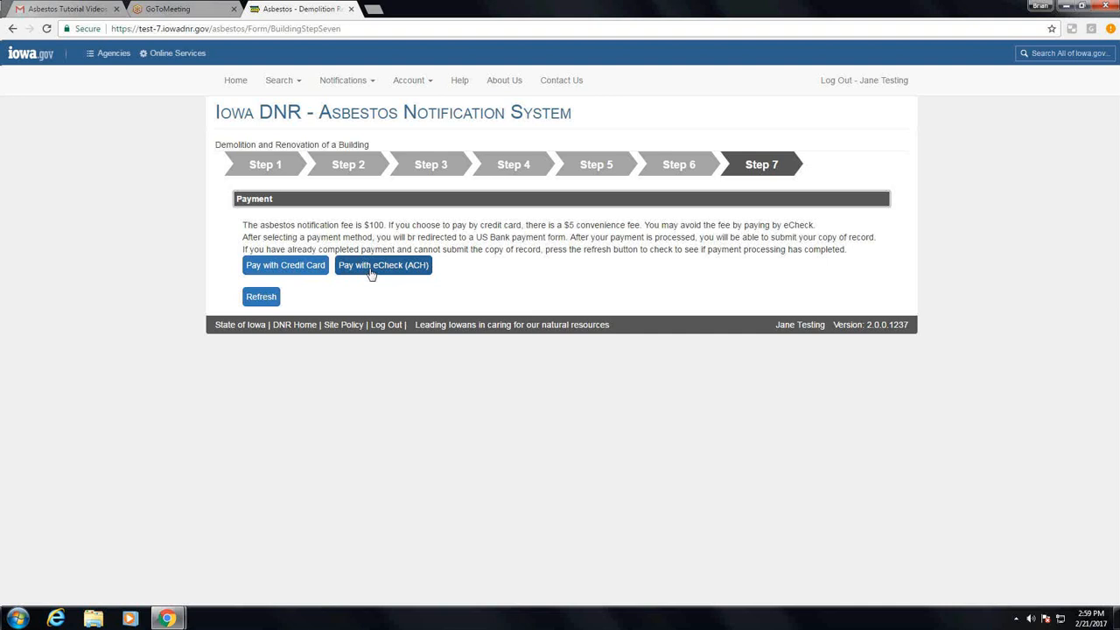
Choose to pay the notification fee by credit card and enter the card number on the payment form
left_click(281, 270)
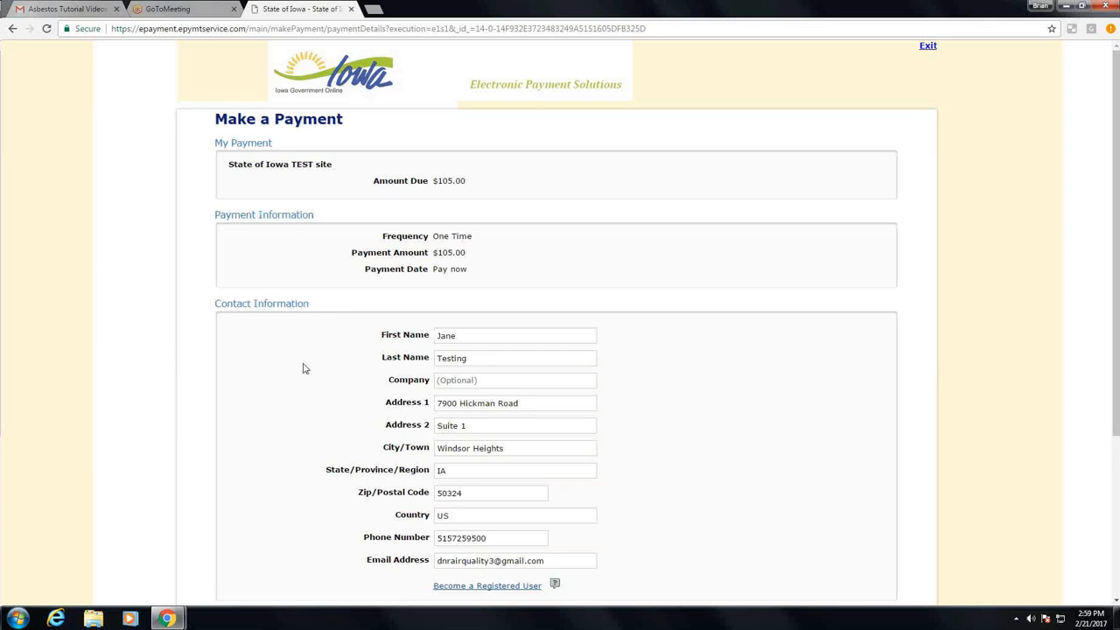
scroll(303, 369, "down", 3)
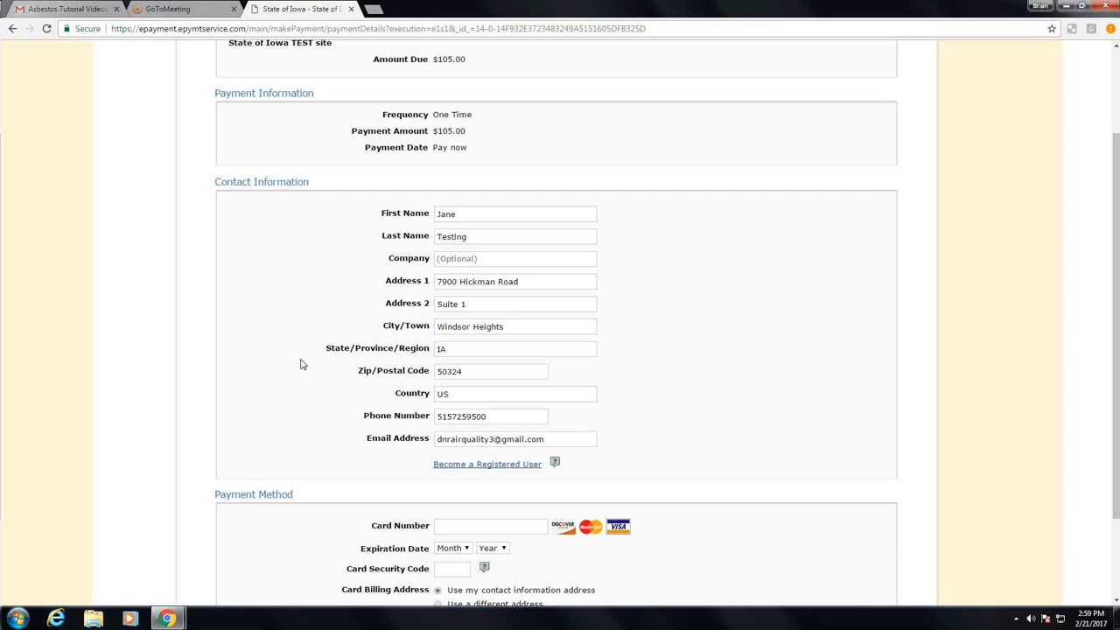
scroll(300, 364, "down", 3)
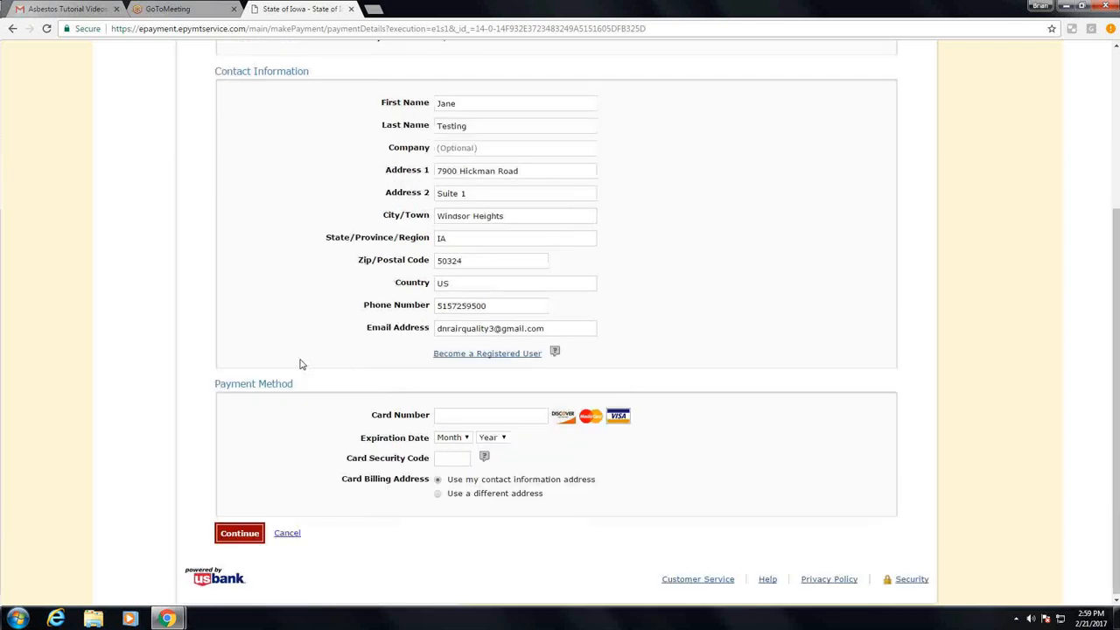
left_click(474, 413)
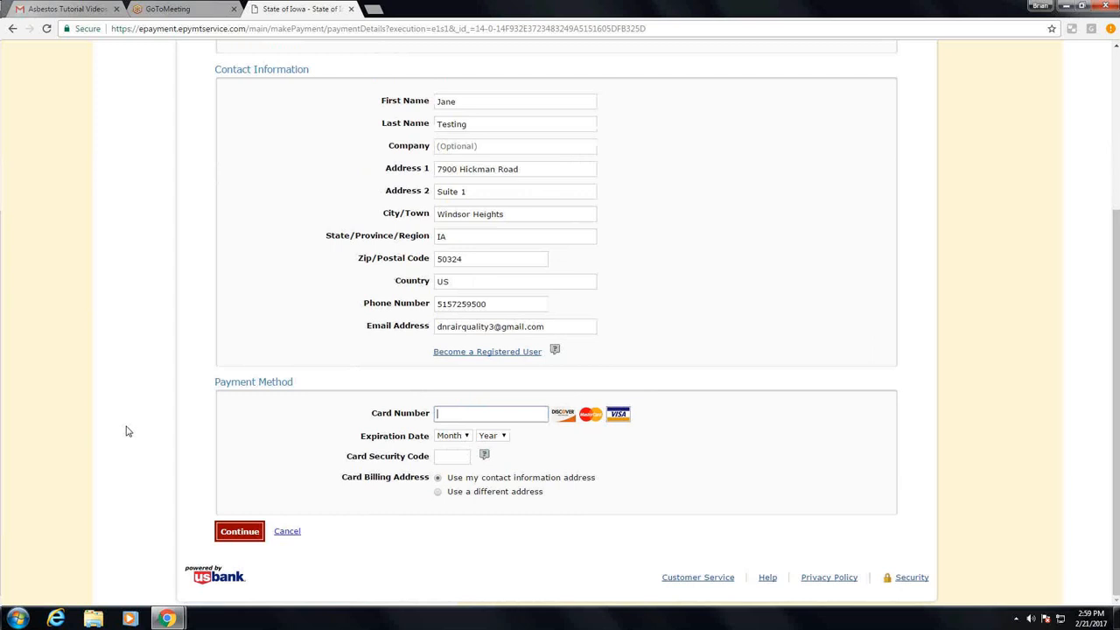
type("4")
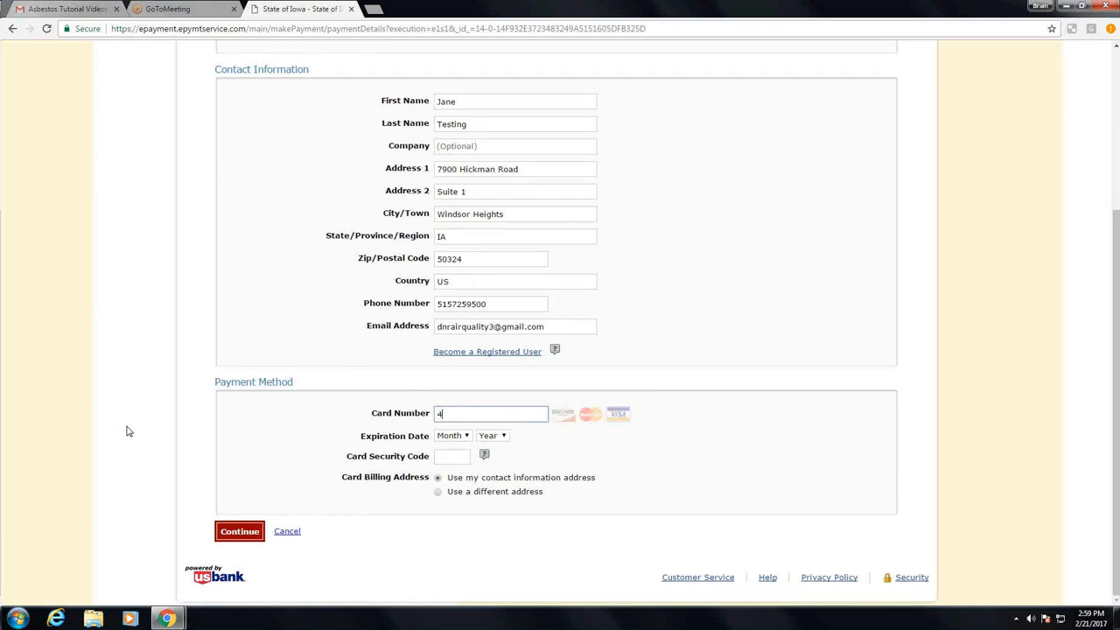
type("111111111111")
type("111")
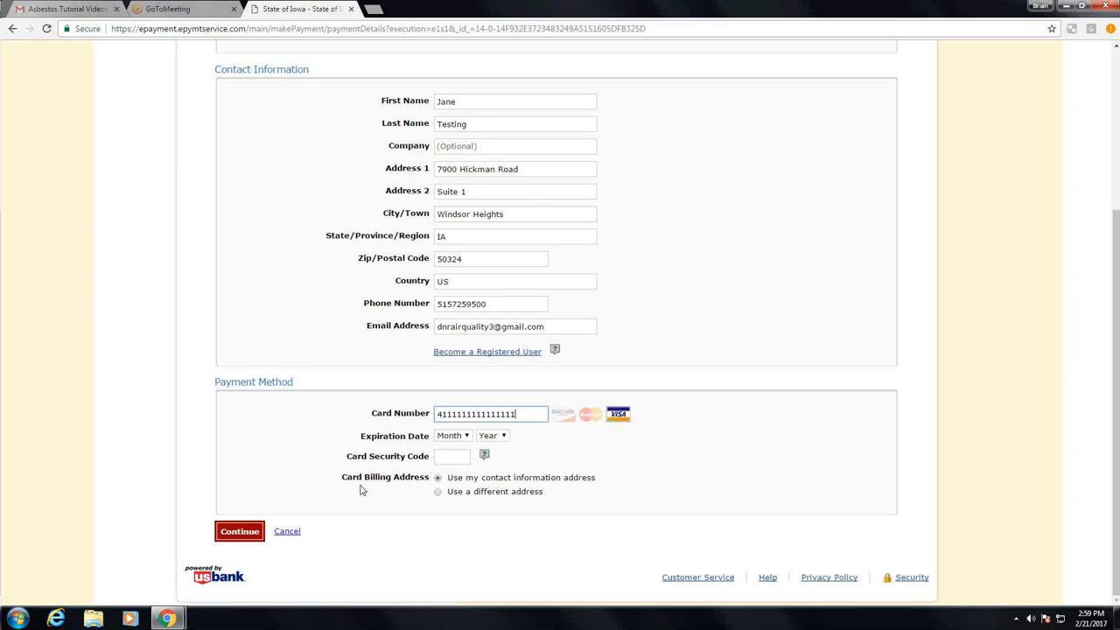
Set the card's expiration date to 02/2021, enter the card security code, and continue to the payment review
left_click(463, 439)
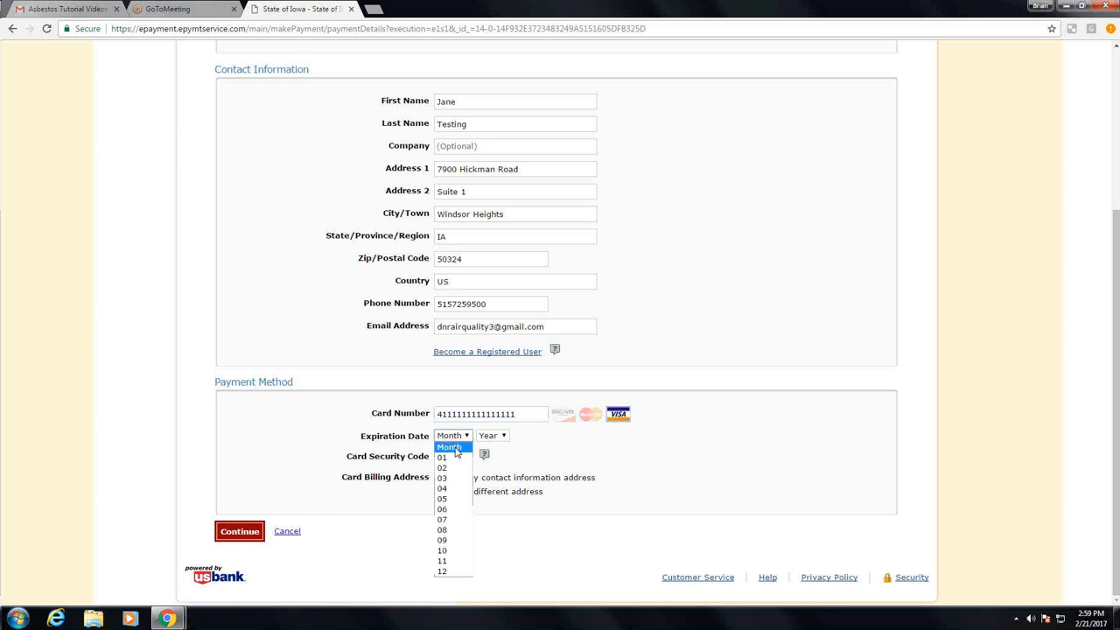
left_click(450, 468)
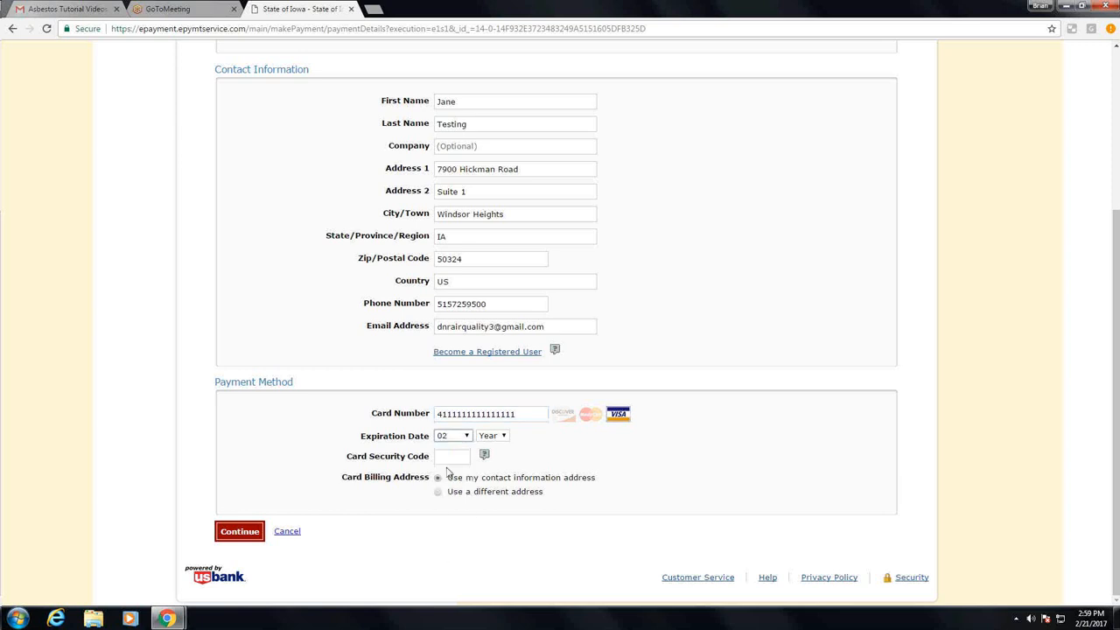
left_click(491, 436)
left_click(483, 498)
left_click(443, 453)
type("11")
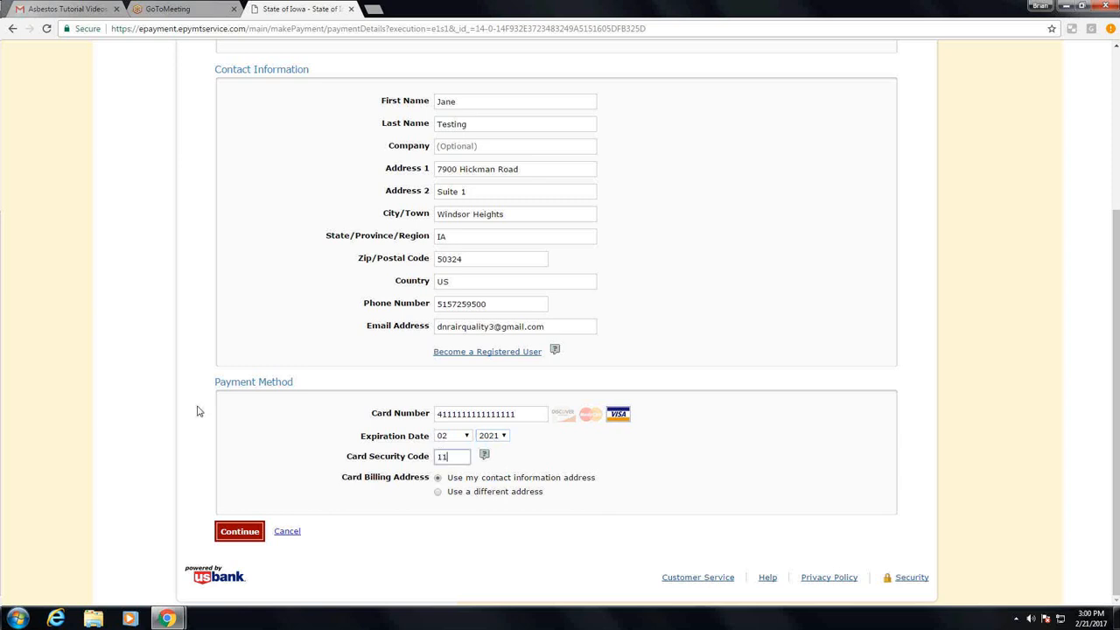
type("1")
left_click(238, 531)
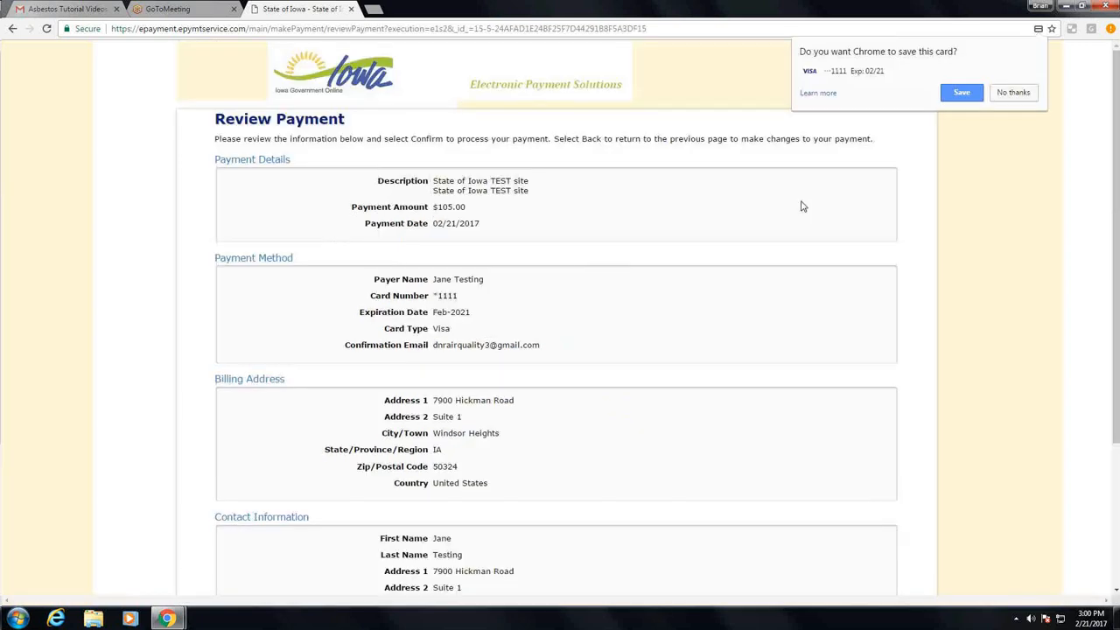
Decline saving the card in the browser, then confirm the reviewed payment and continue back to the notification
left_click(1015, 93)
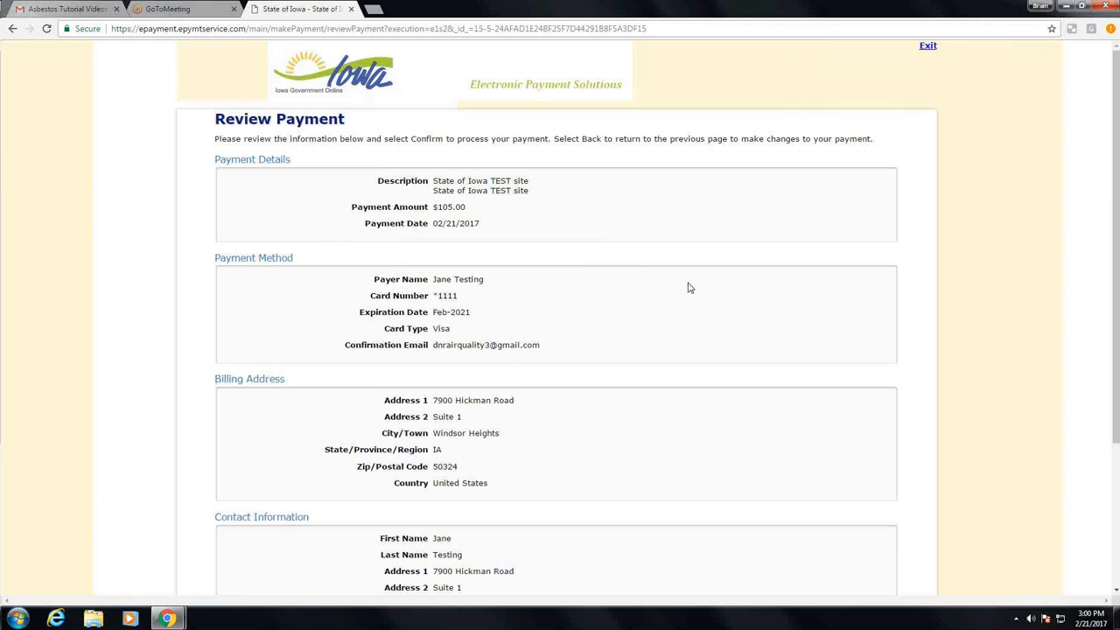
scroll(688, 287, "down", 1)
scroll(688, 287, "down", 1)
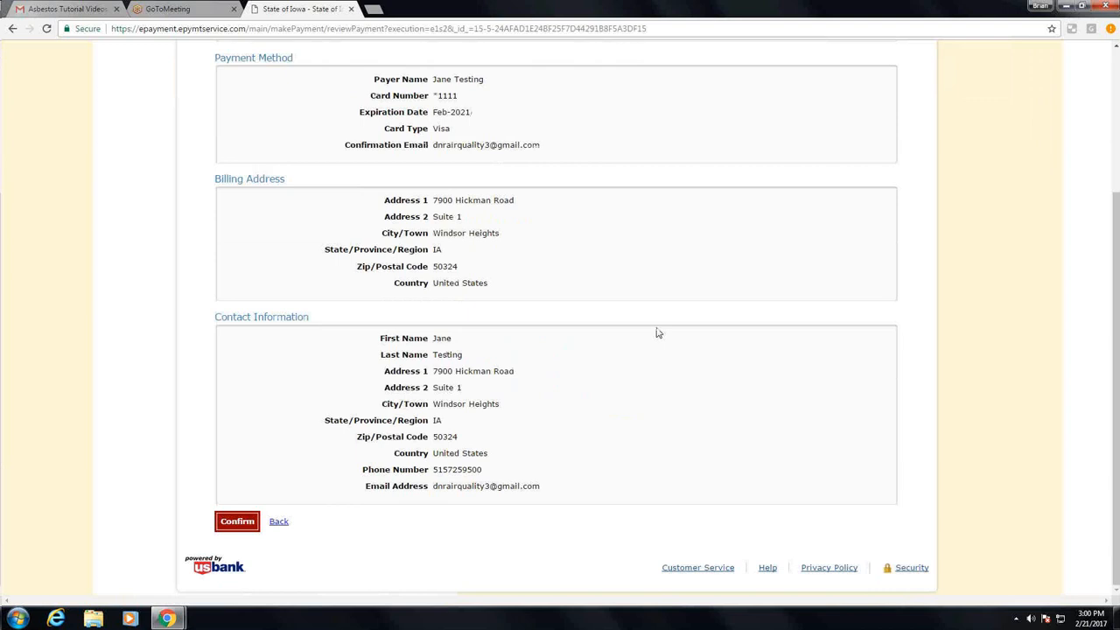
scroll(658, 332, "up", 3)
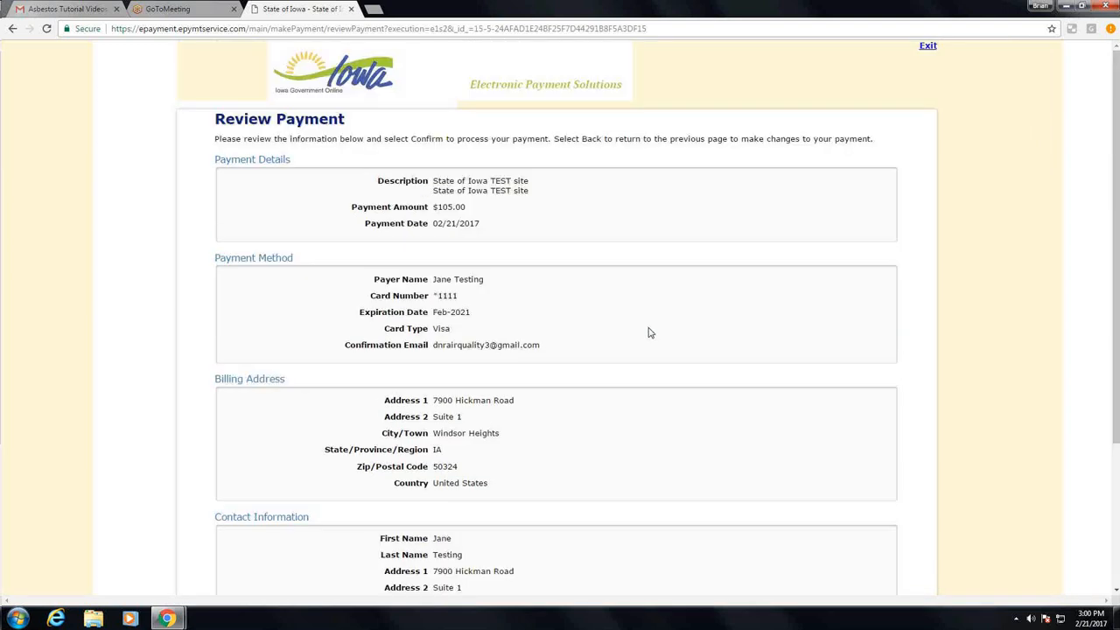
scroll(648, 332, "down", 3)
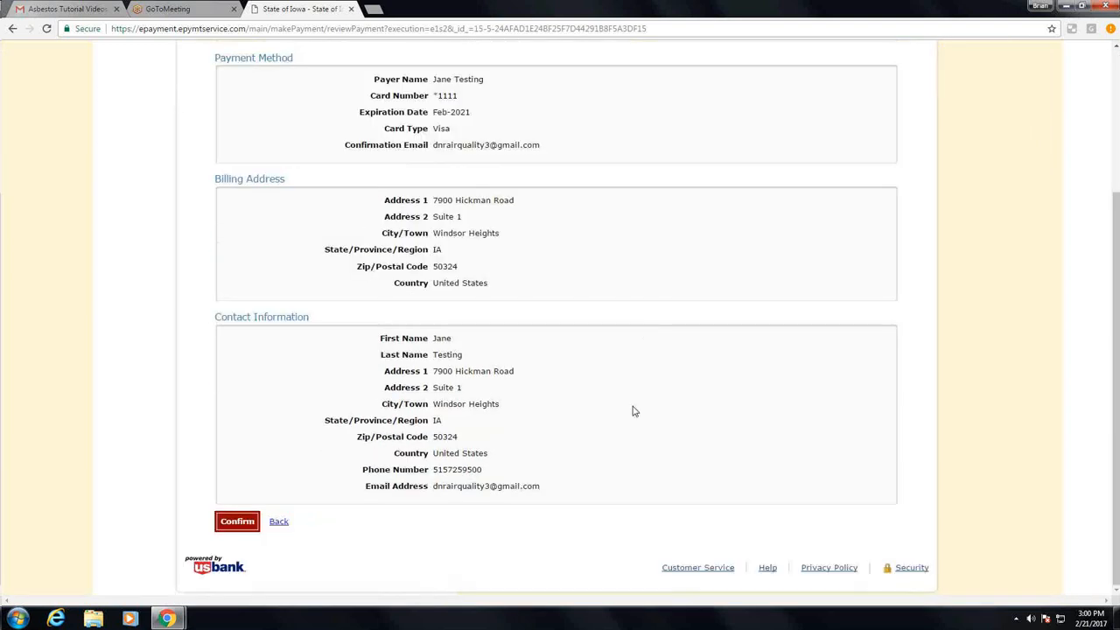
left_click(225, 523)
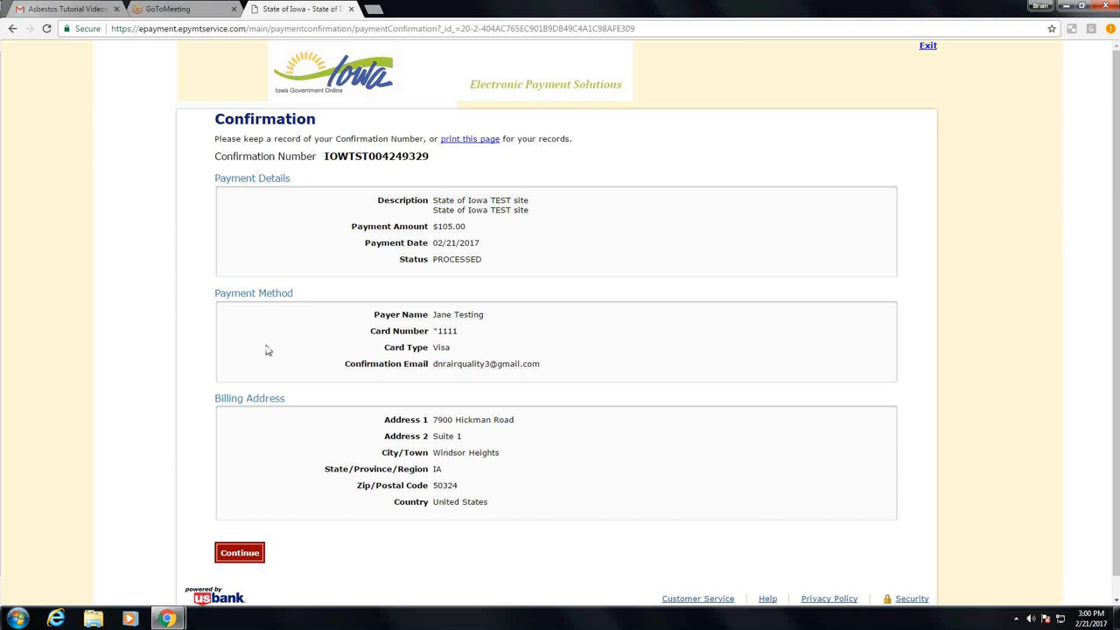
scroll(268, 350, "down", 1)
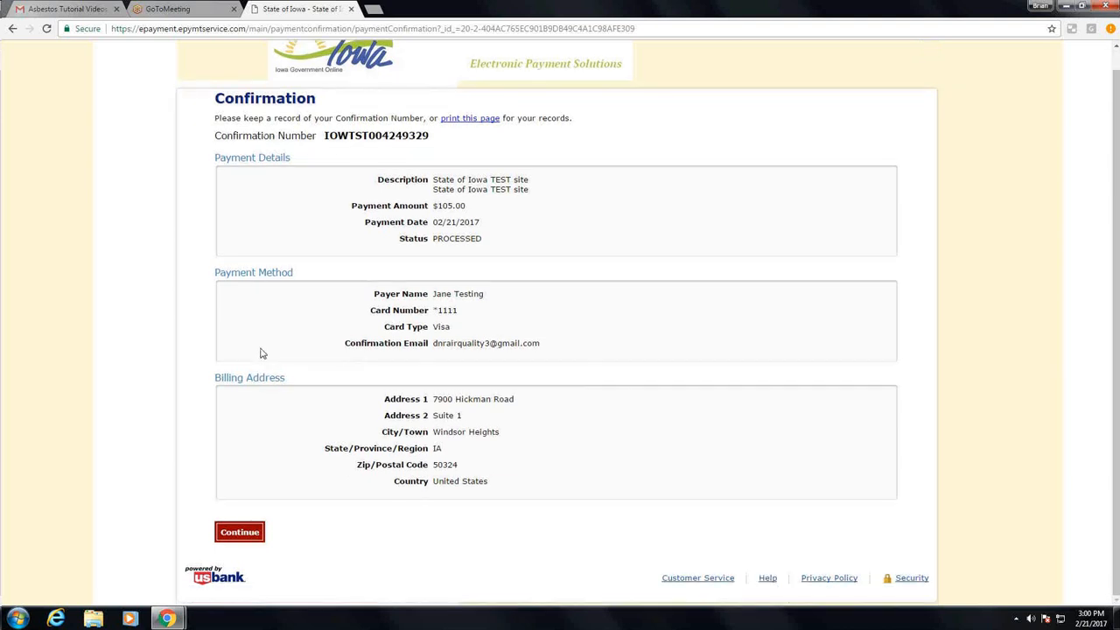
left_click(236, 537)
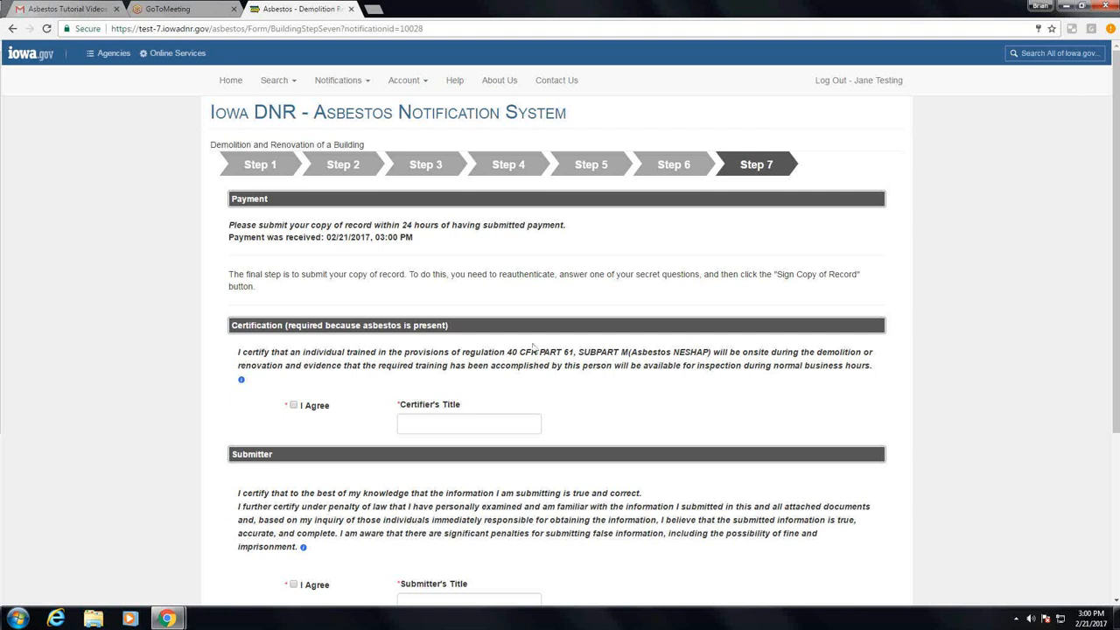
Agree to the certification that a trained individual will be onsite, and enter Manager as the certifier's title
scroll(532, 347, "down", 1)
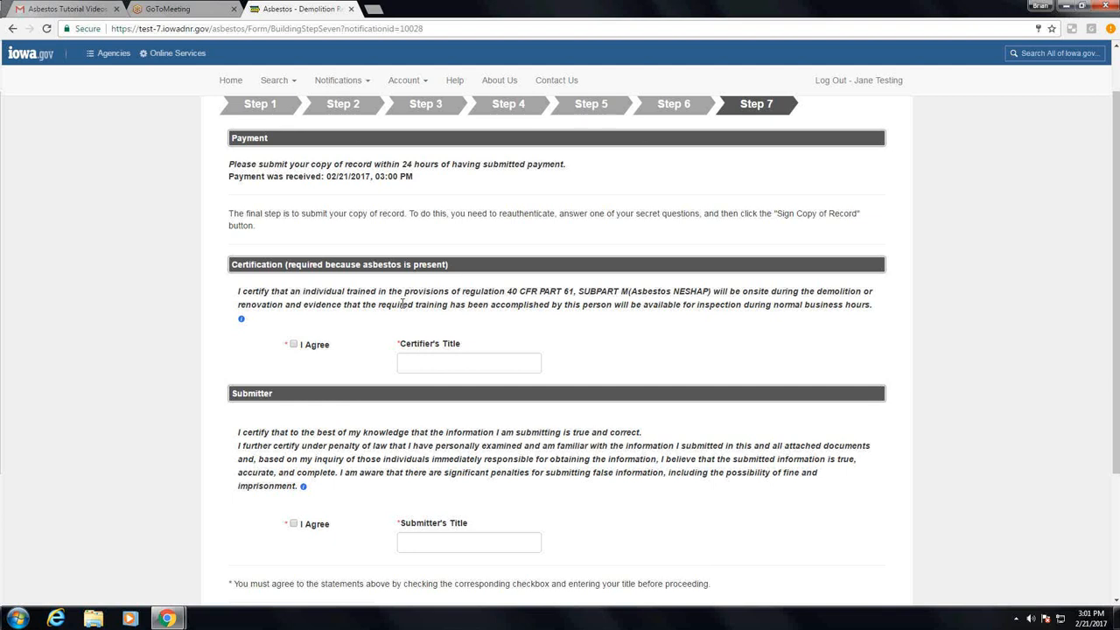
scroll(402, 304, "down", 1)
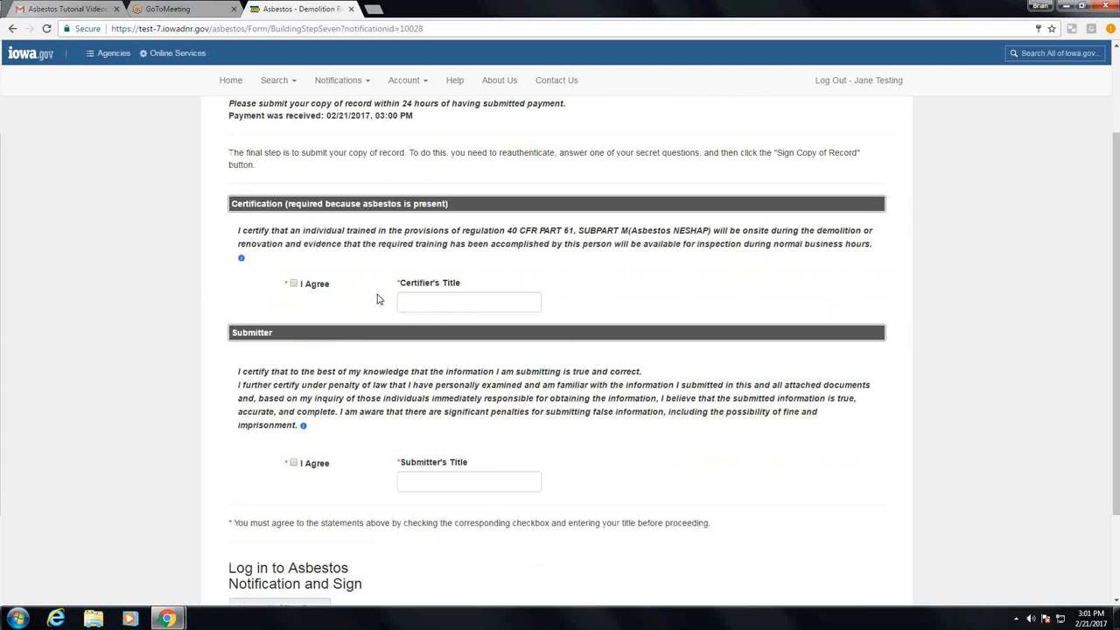
left_click(293, 285)
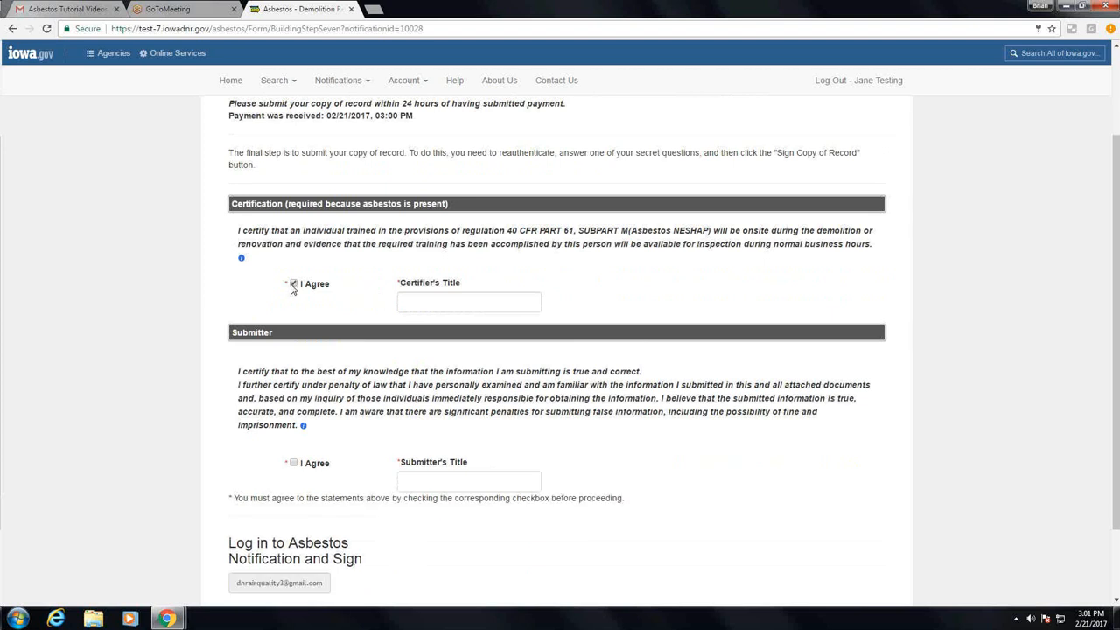
left_click(459, 307)
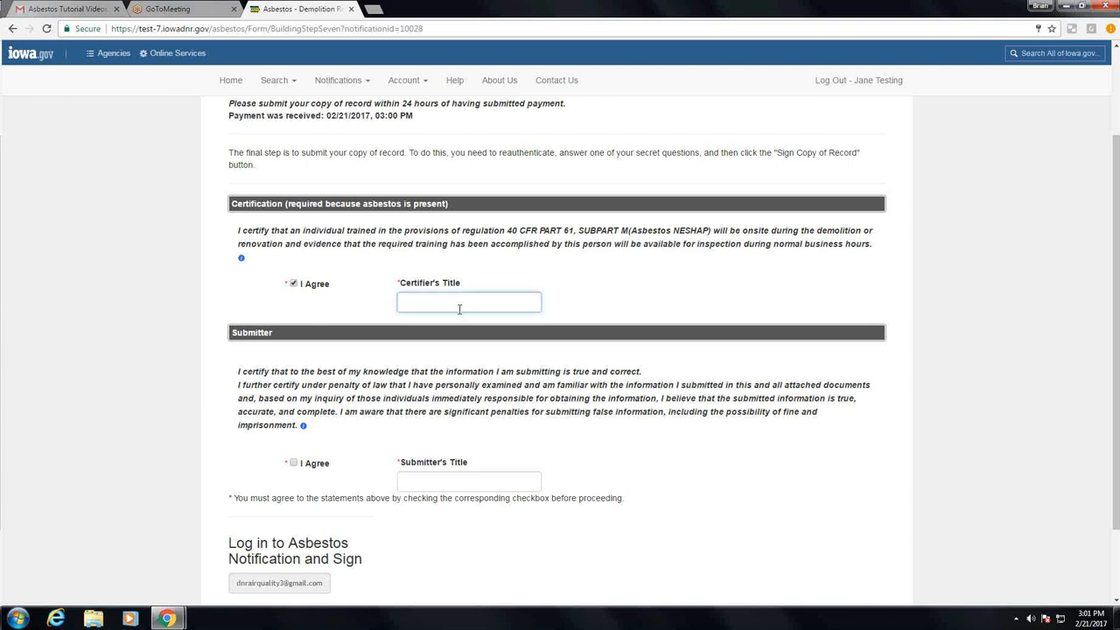
type("Managert")
key("BackSpace")
Agree to the submitter's statement that the information is true and correct, and enter Manager as the submitter's title
scroll(333, 355, "down", 2)
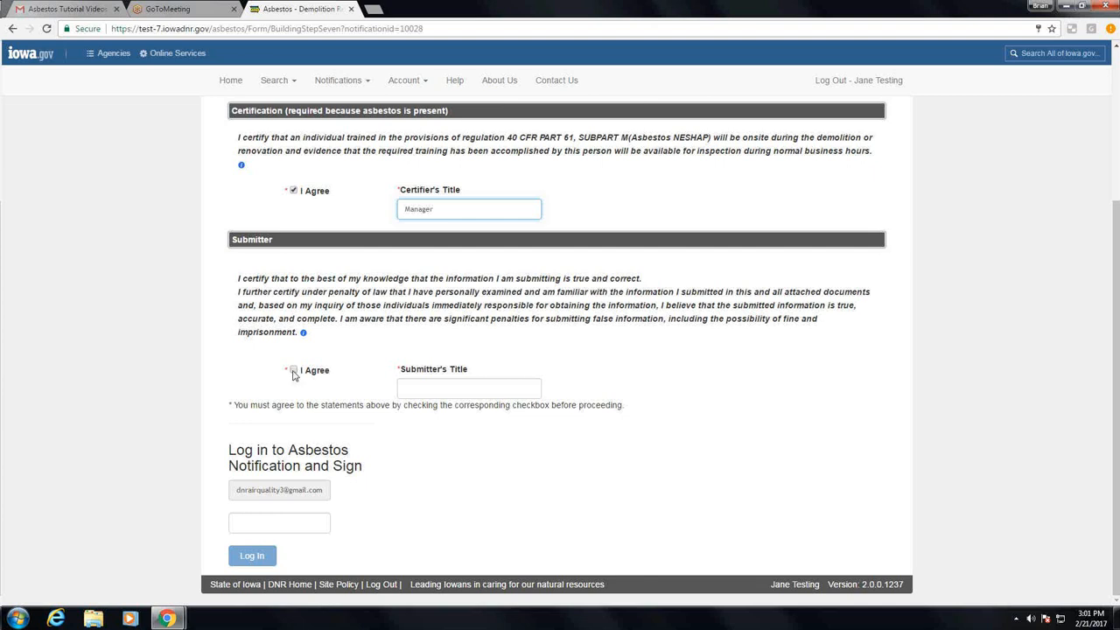
left_click(294, 372)
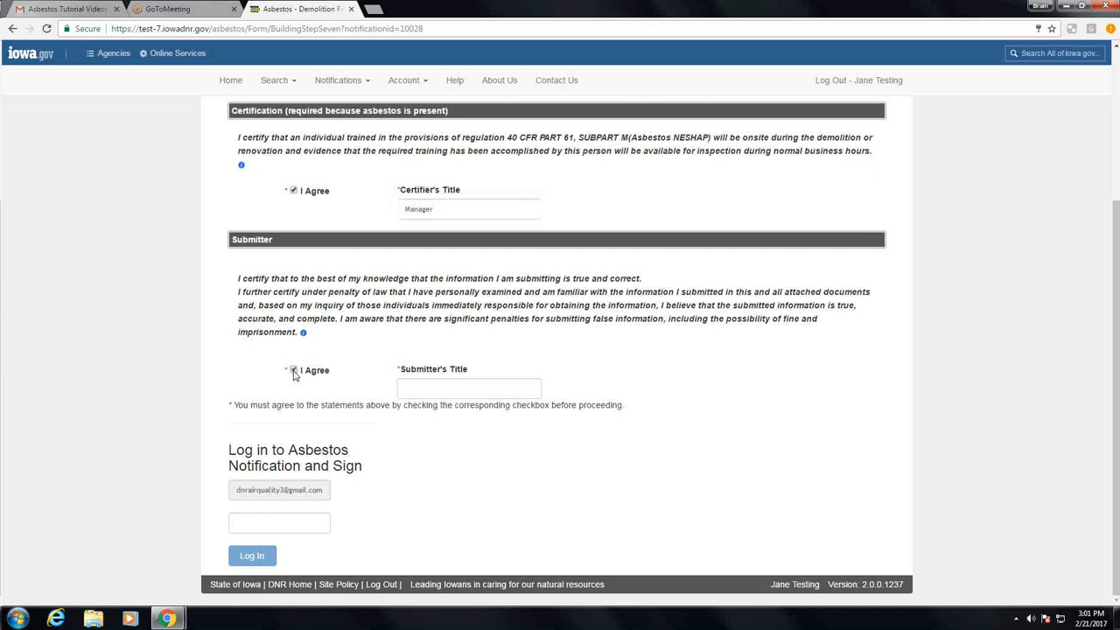
left_click(413, 391)
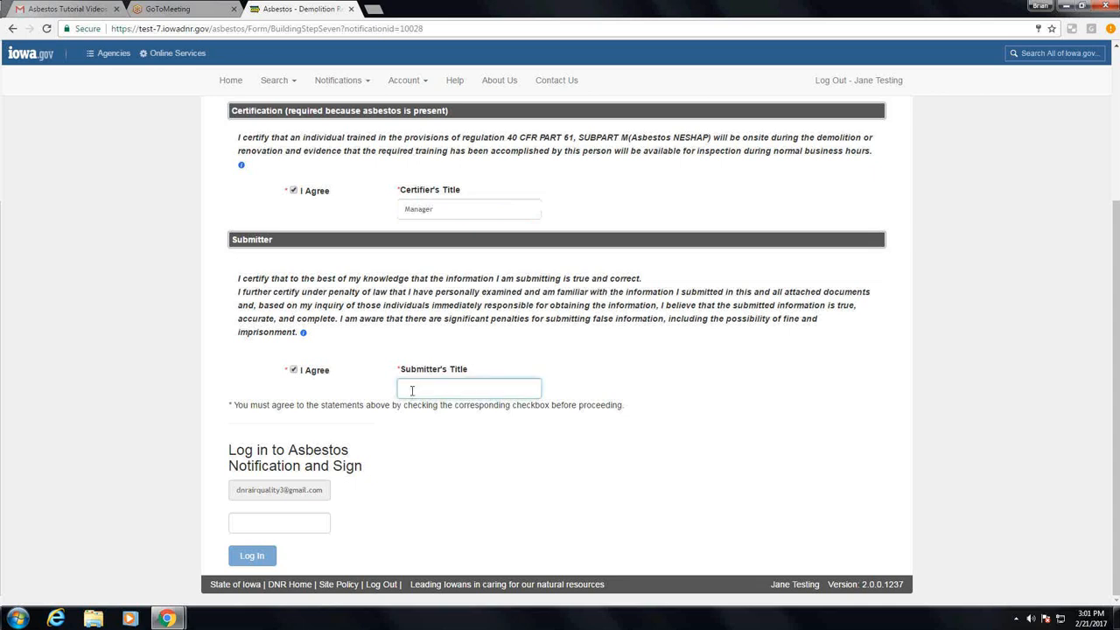
type("Manager")
Reauthenticate for signing by entering the account password and logging in
left_click(270, 522)
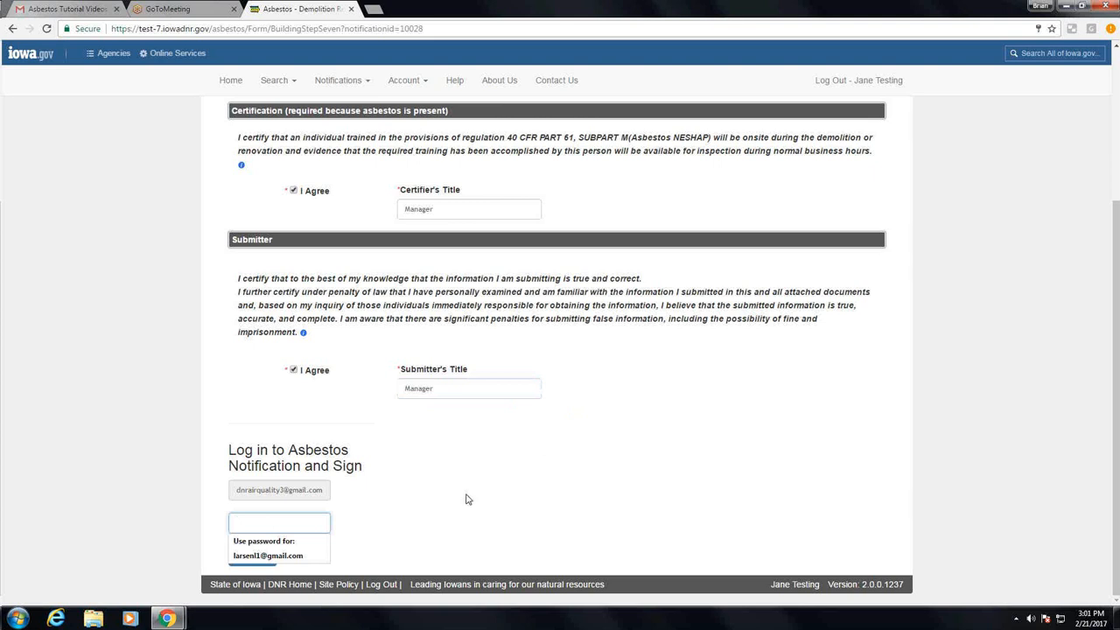
type("******")
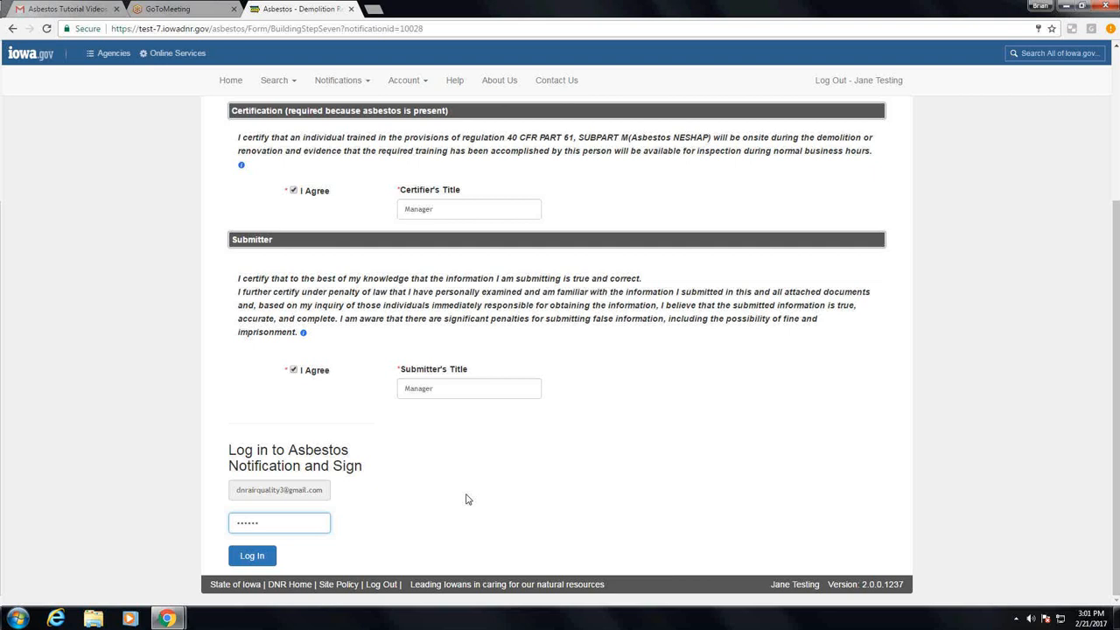
type("*")
left_click(253, 556)
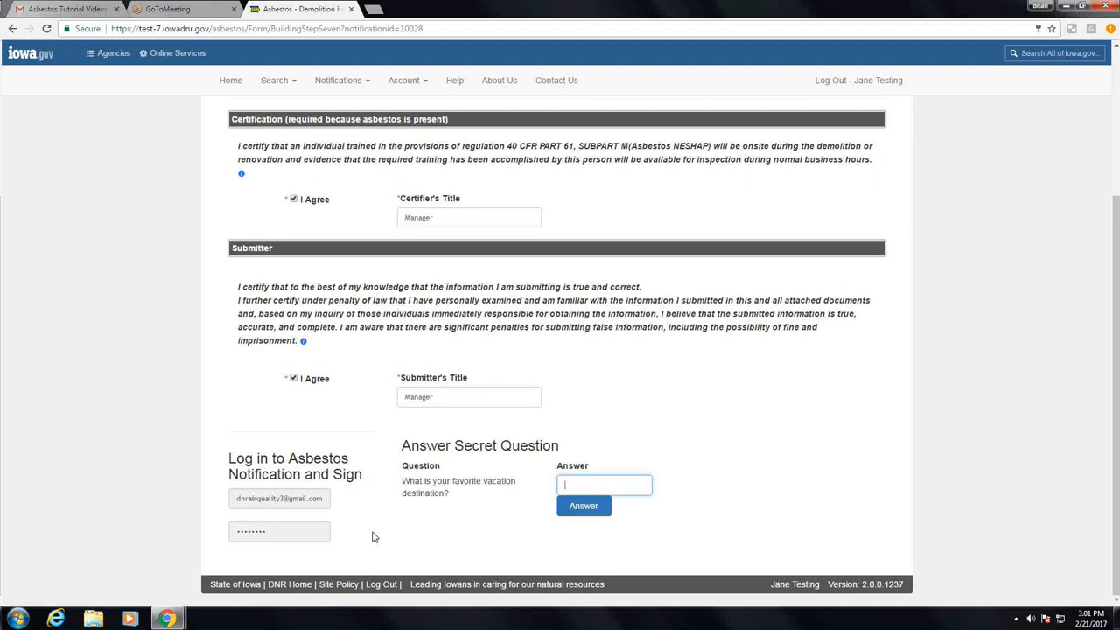
Answer the secret question about the favorite vacation destination, then sign the copy of record to submit the notification
type("test")
left_click(575, 506)
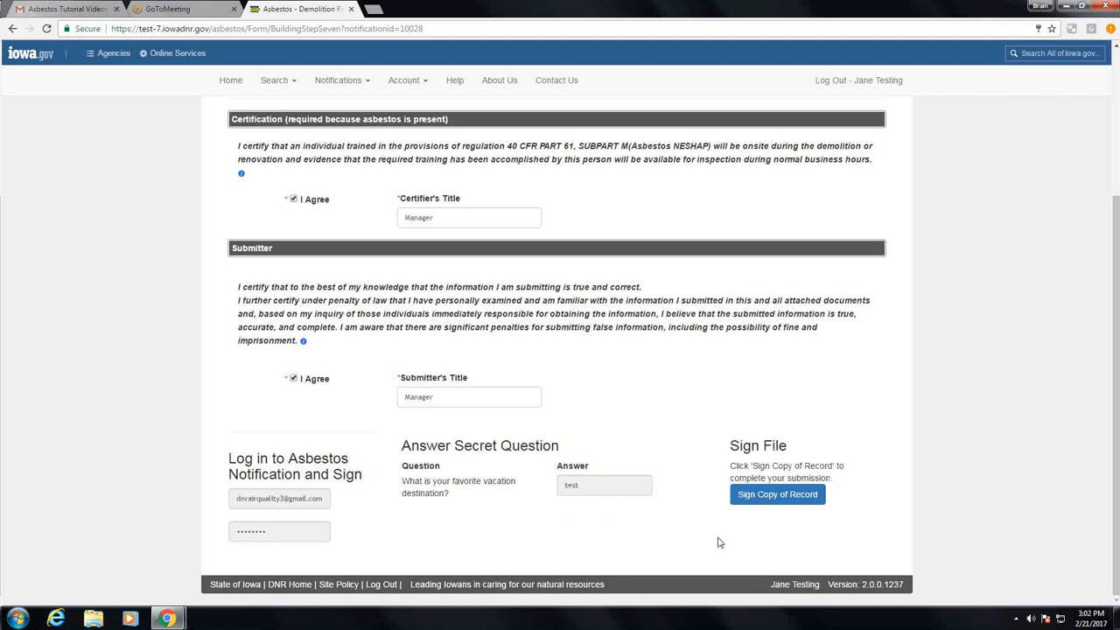
left_click(754, 497)
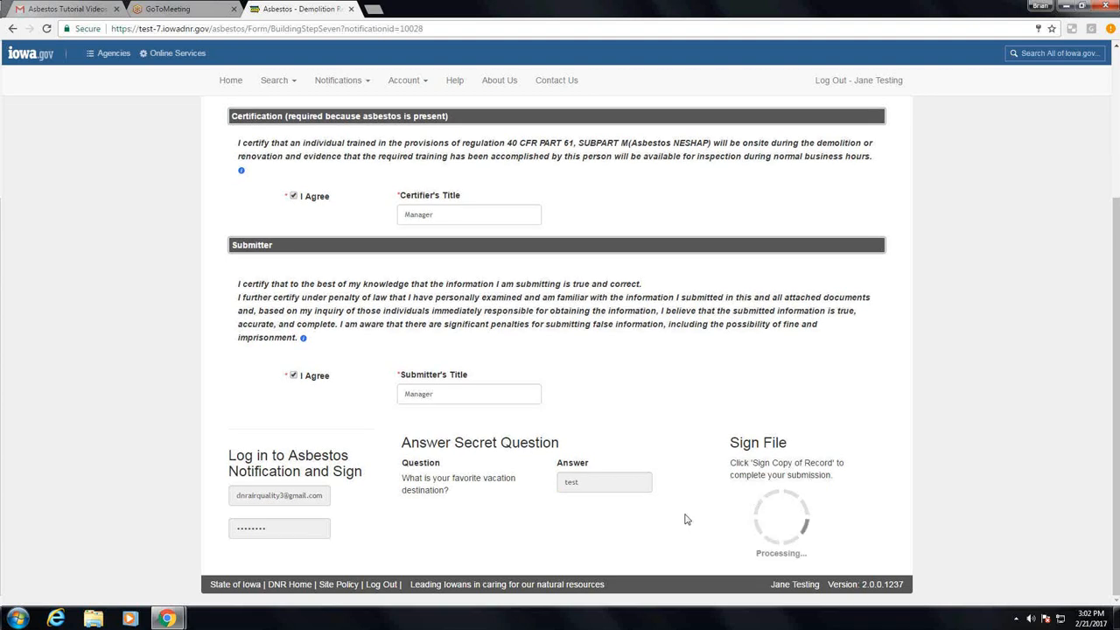